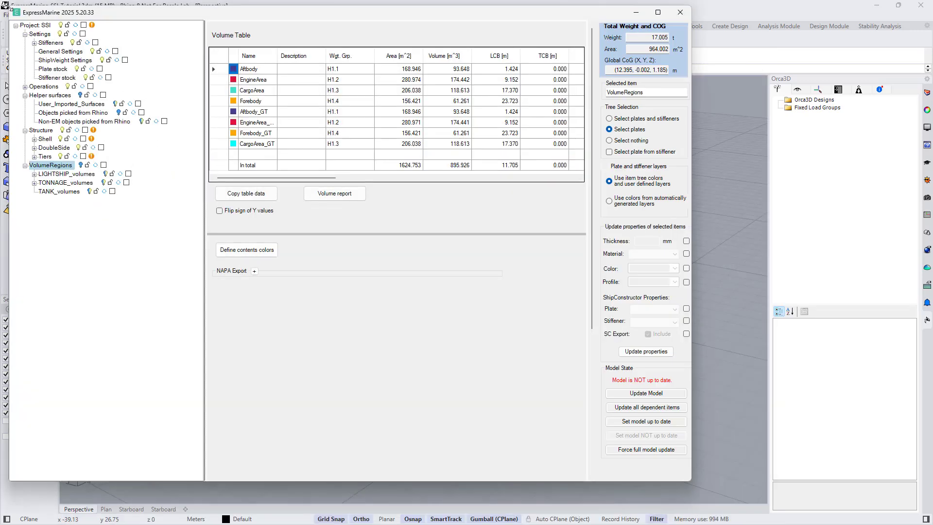
- Shrink the ExpressMarine window and move it aside to uncover the hull model
drag(7, 7, 213, 94)
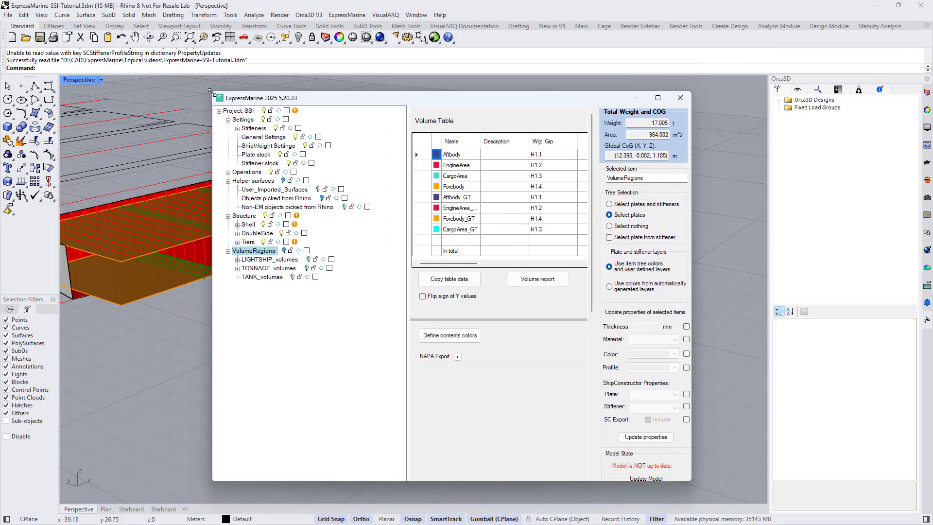
drag(335, 102, 581, 62)
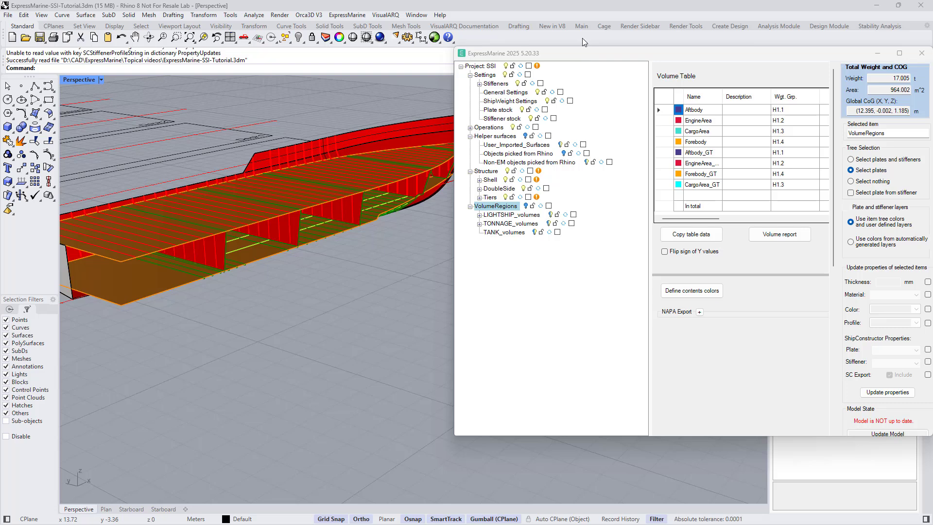
- Select the port-side shell in the model and review the settings of ShellPS_part1's longitudinal stiffener series
click(375, 140)
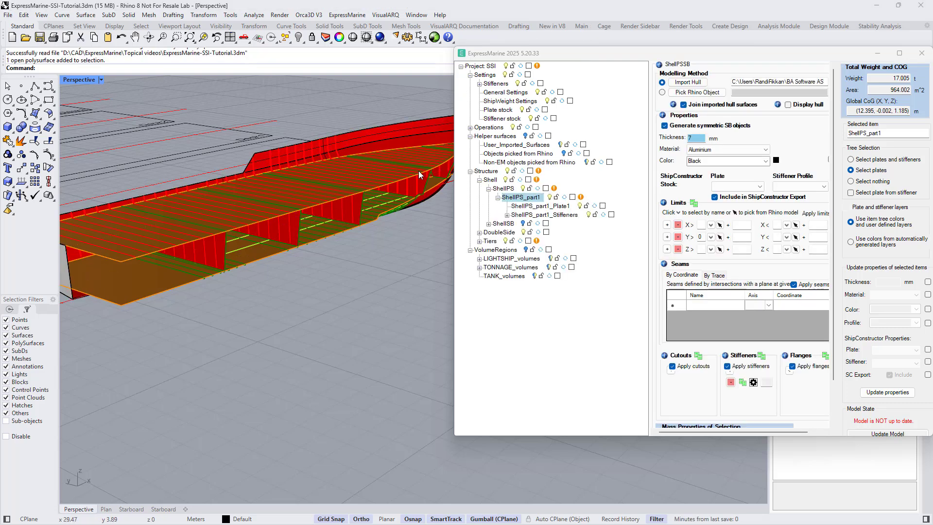
click(447, 185)
click(428, 204)
click(399, 208)
mouse_move(382, 232)
right_down()
mouse_move(378, 215)
mouse_move(383, 222)
right_up()
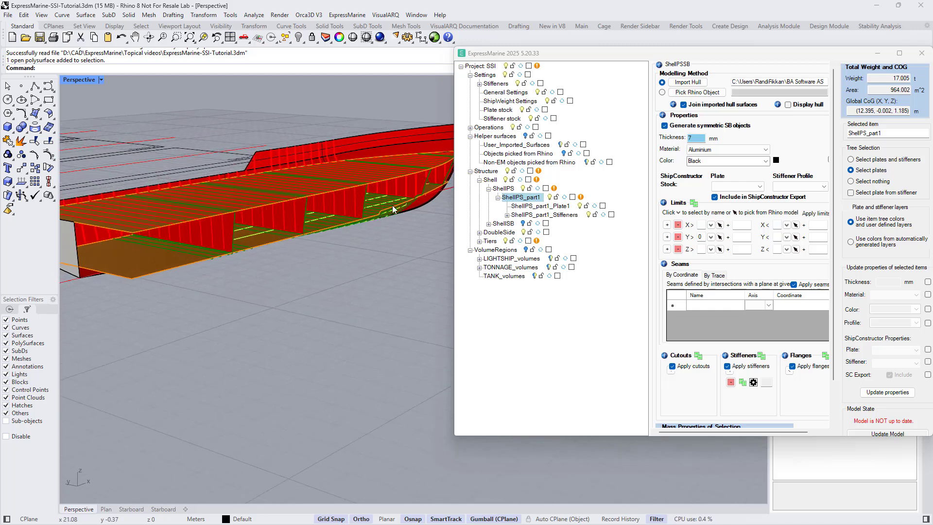
click(367, 145)
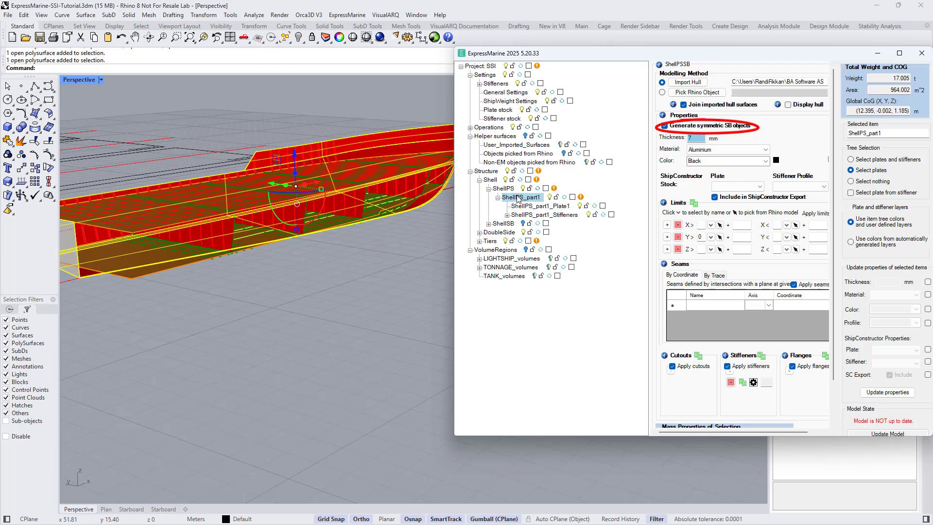
click(753, 383)
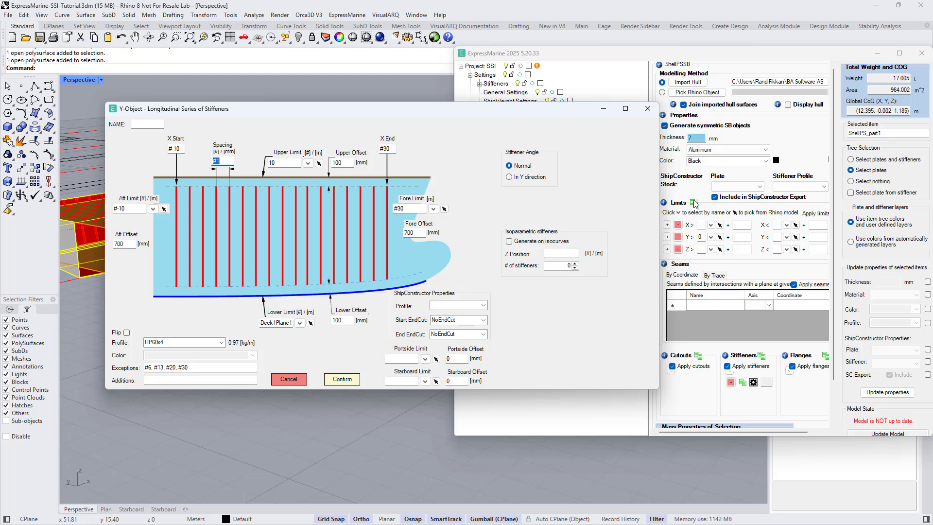
click(645, 111)
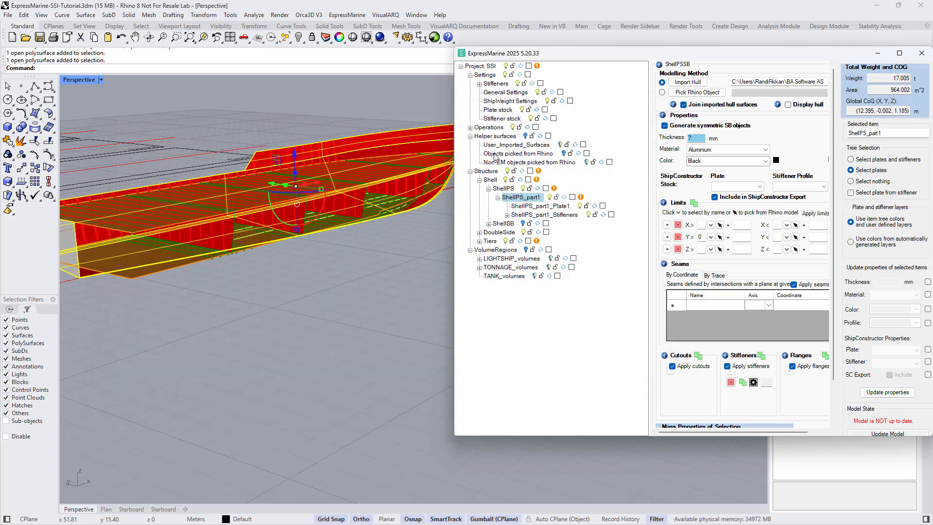
- Review the Deck1Plane1 settings and the Transv_stiff stiffener series of Deck2Plane1
click(386, 214)
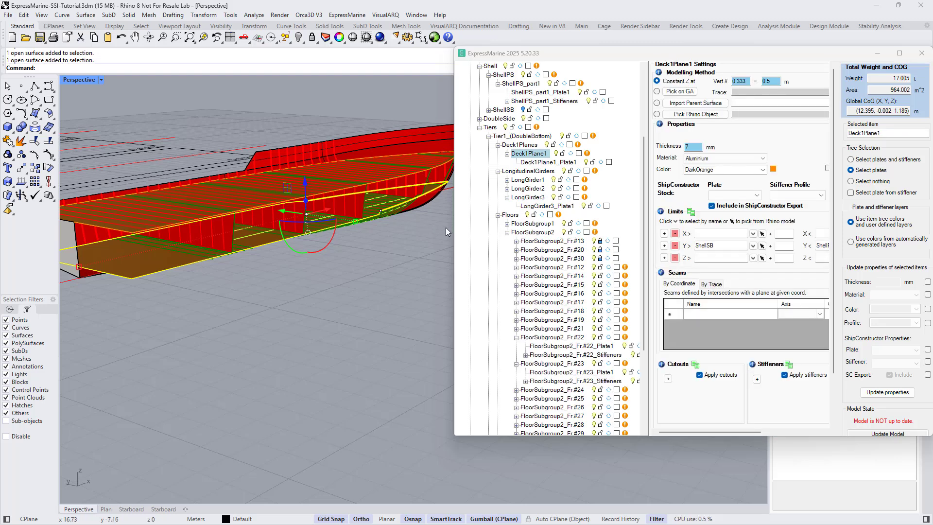
drag(453, 229, 439, 231)
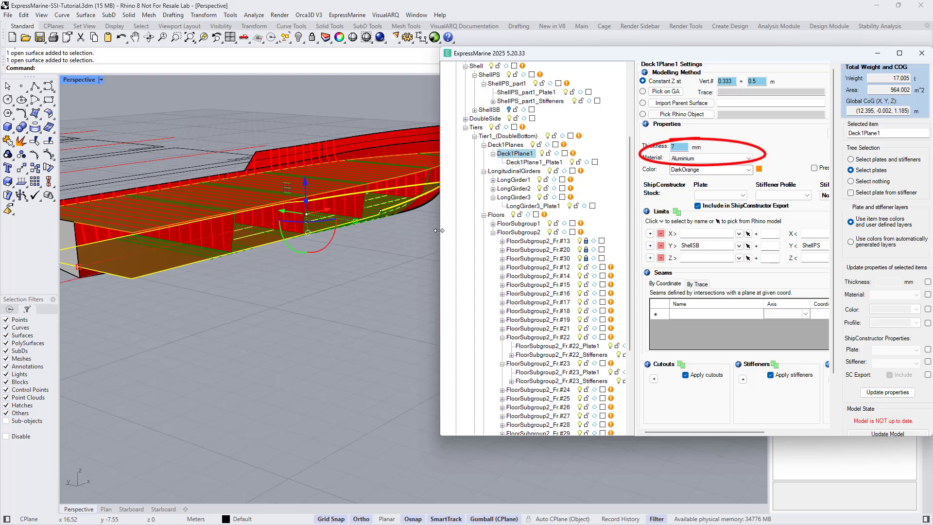
click(374, 185)
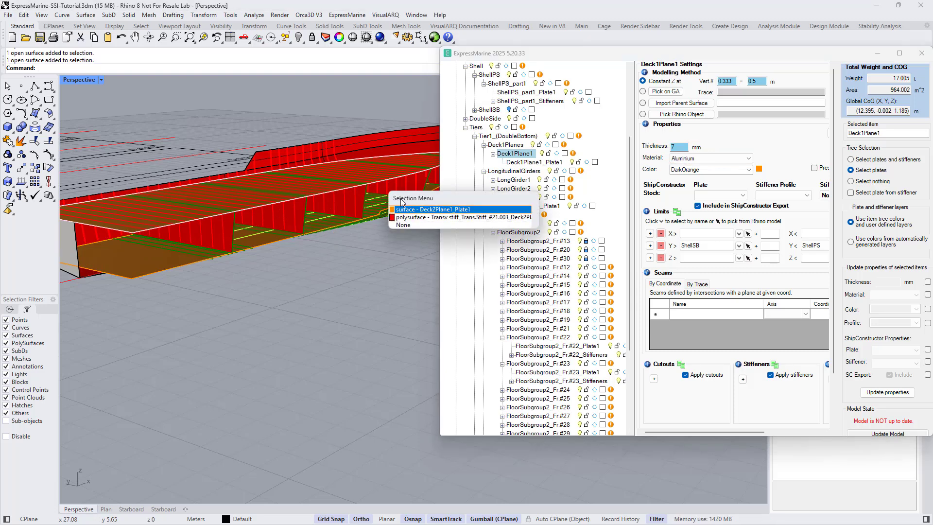
click(415, 209)
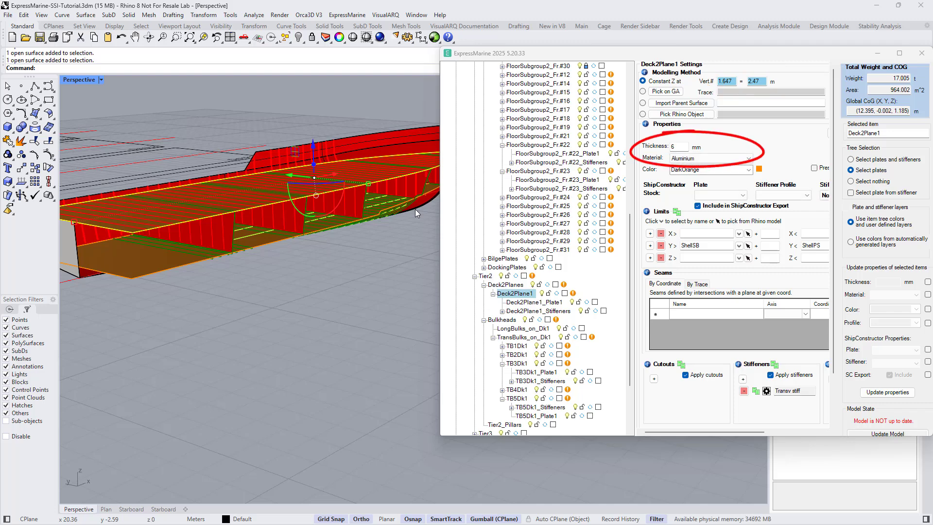
click(766, 392)
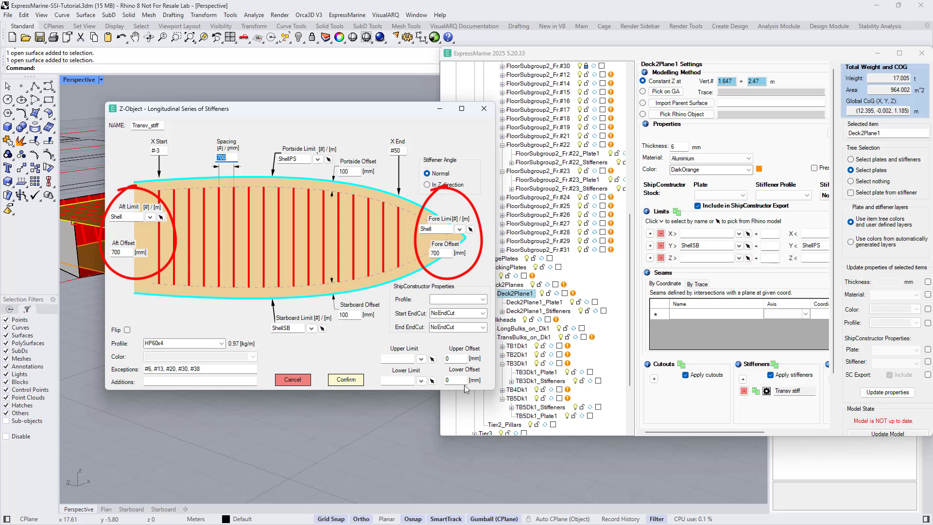
click(302, 381)
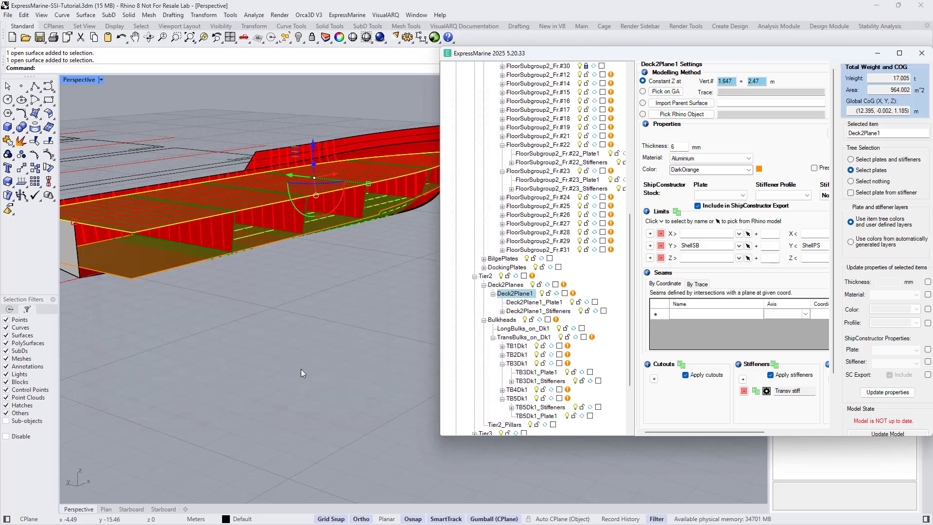
- Select the transverse bulkhead TB4Dk1 and review the settings of its vertical stiffener series
click(301, 225)
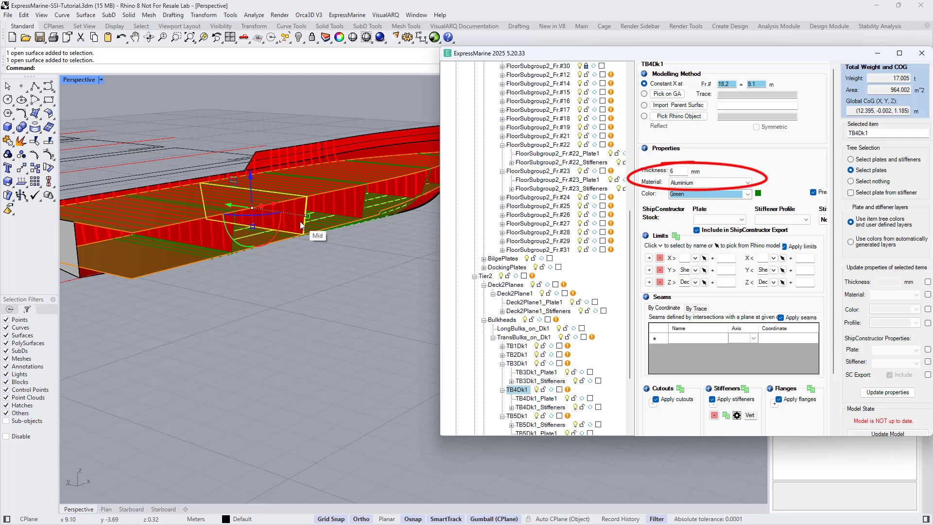
click(737, 416)
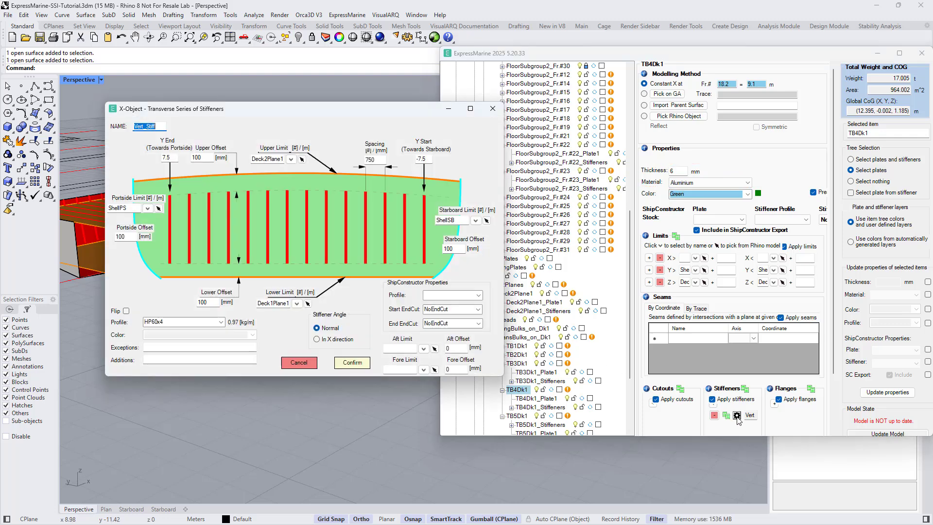
click(309, 362)
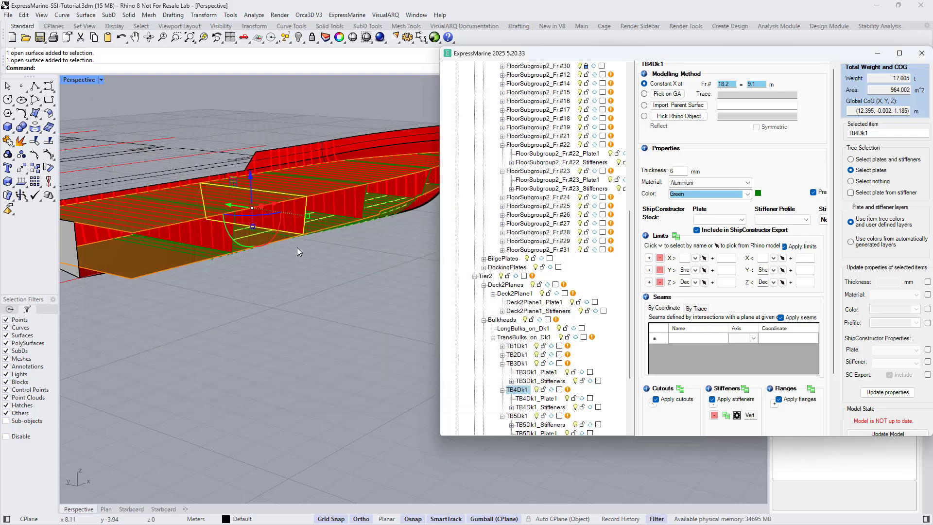
- Select the longitudinal girder LongGirder3 in the double bottom and review the settings of its regular cutout series
scroll(295, 233, up, 2)
right_drag(303, 266, 306, 251)
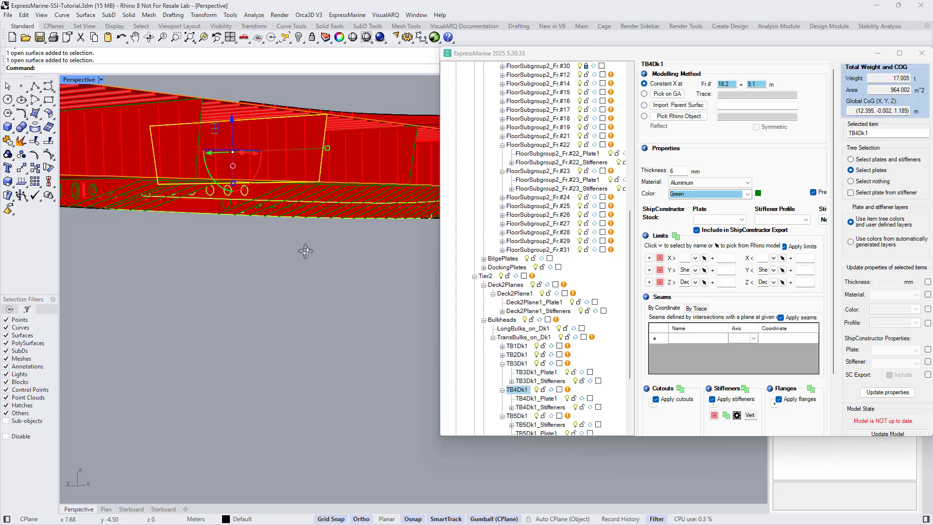
click(219, 194)
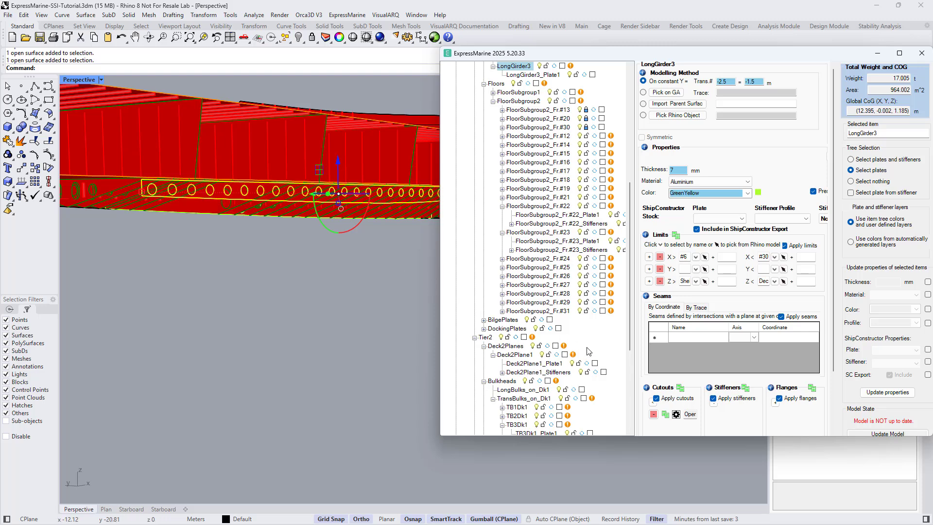
click(675, 415)
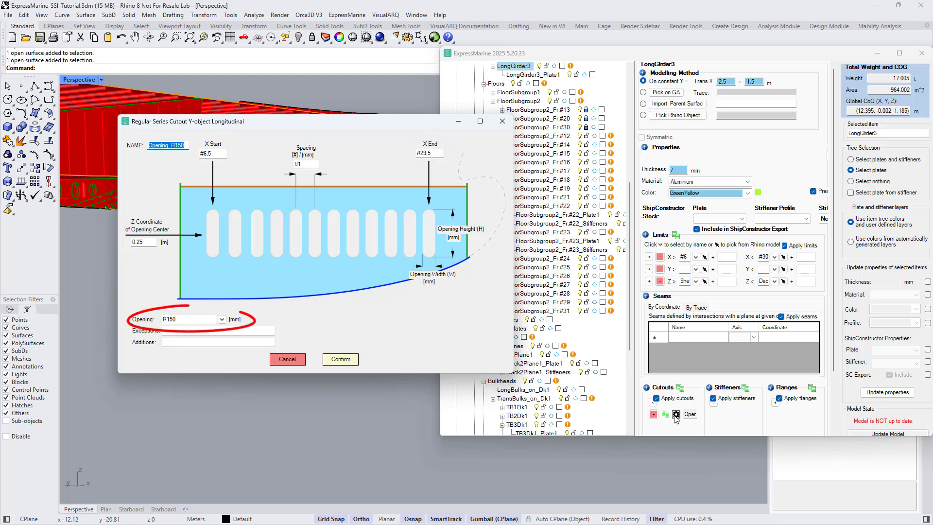
click(293, 360)
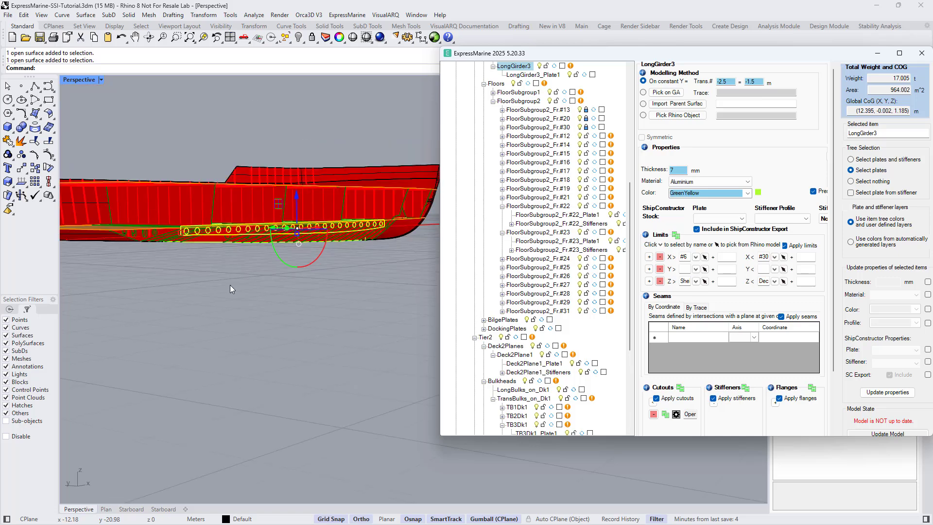
- Select the floor FloorSubgroup2_Fr.#31 to view its settings, then clear the selection
right_drag(229, 285, 239, 282)
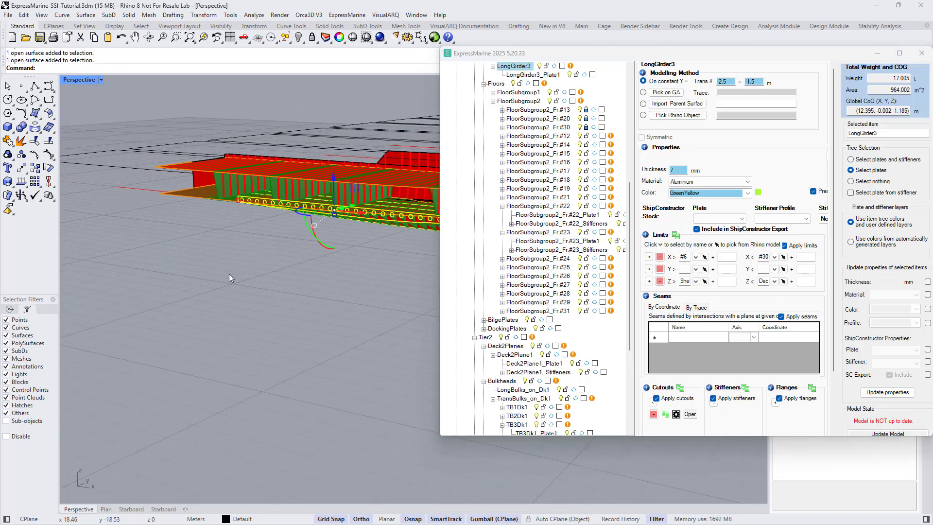
scroll(239, 270, up, 5)
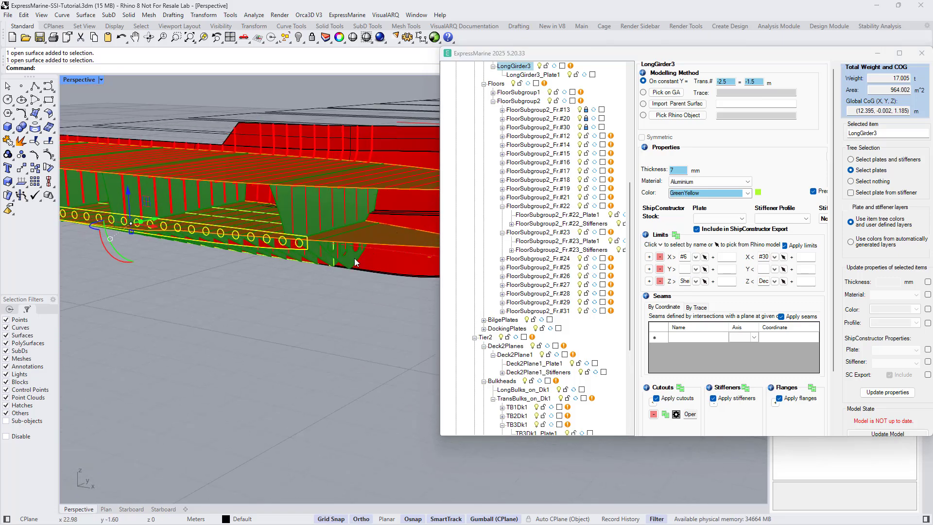
right_drag(366, 258, 376, 251)
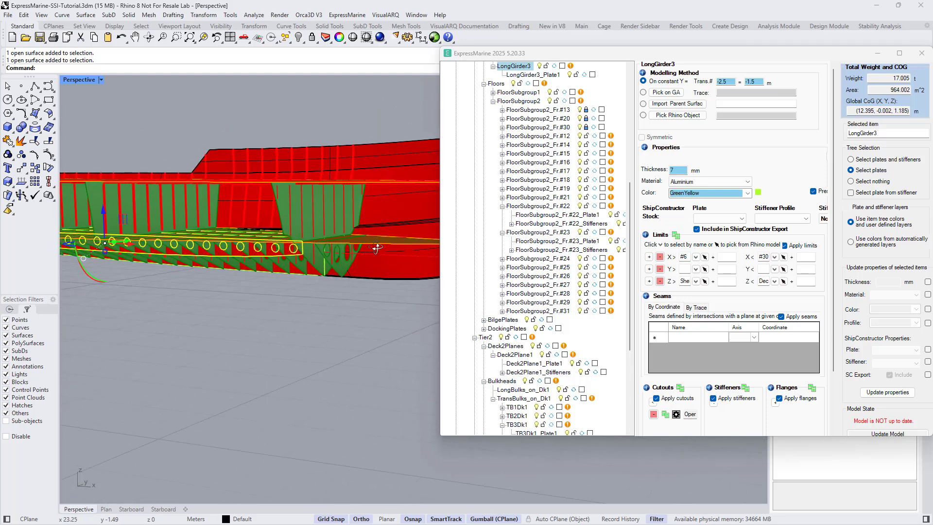
click(344, 266)
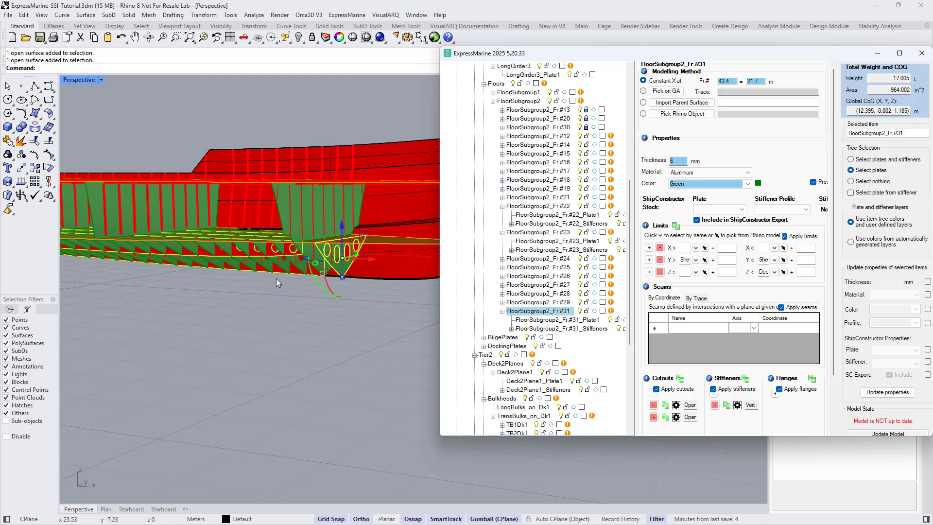
scroll(276, 279, down, 5)
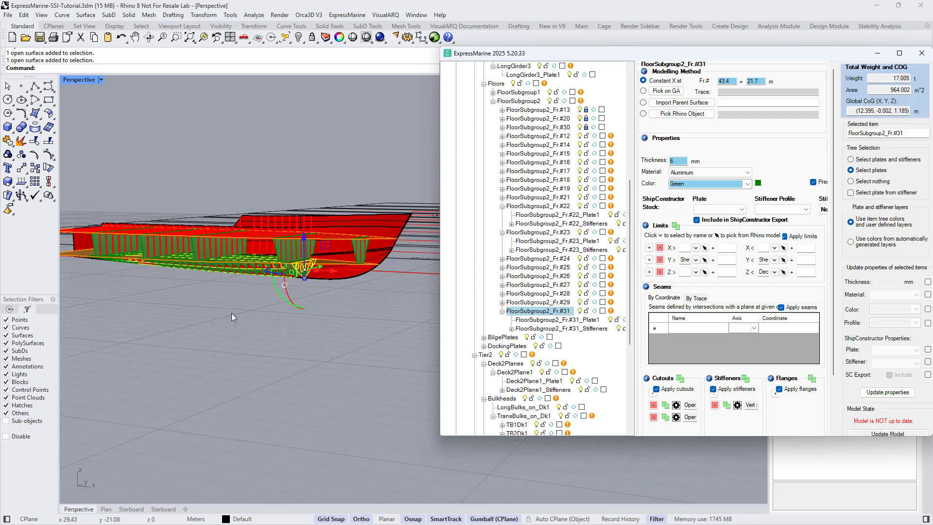
right_drag(232, 313, 368, 323)
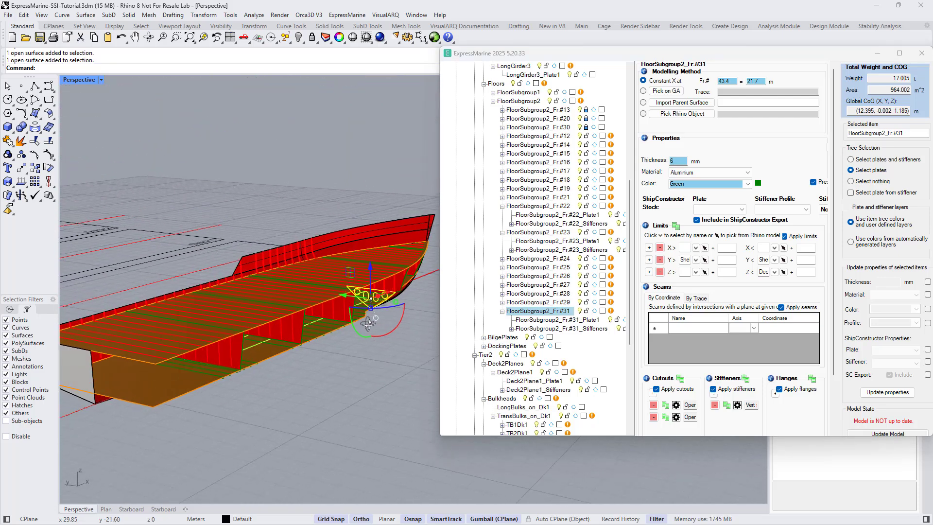
click(372, 354)
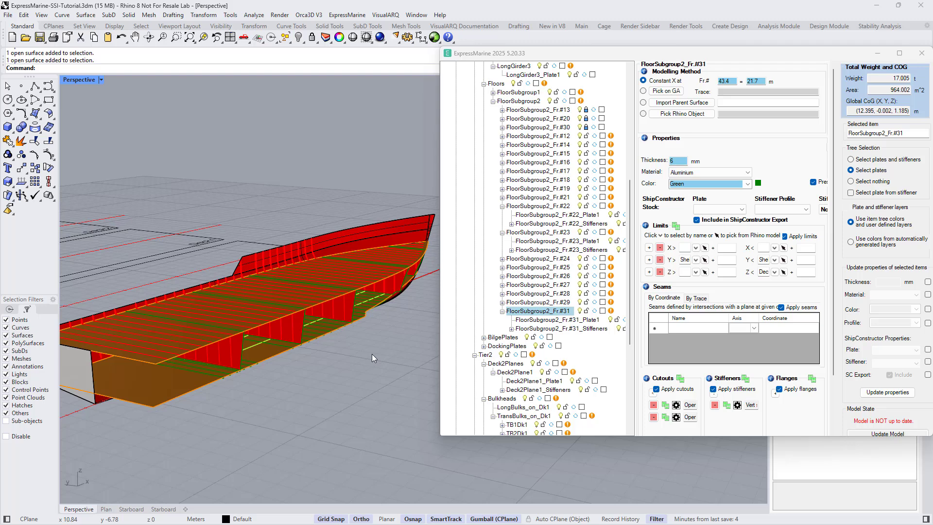
- Open HullPS.3dm without saving the current model, closing ExpressMarine without saving its project
click(26, 38)
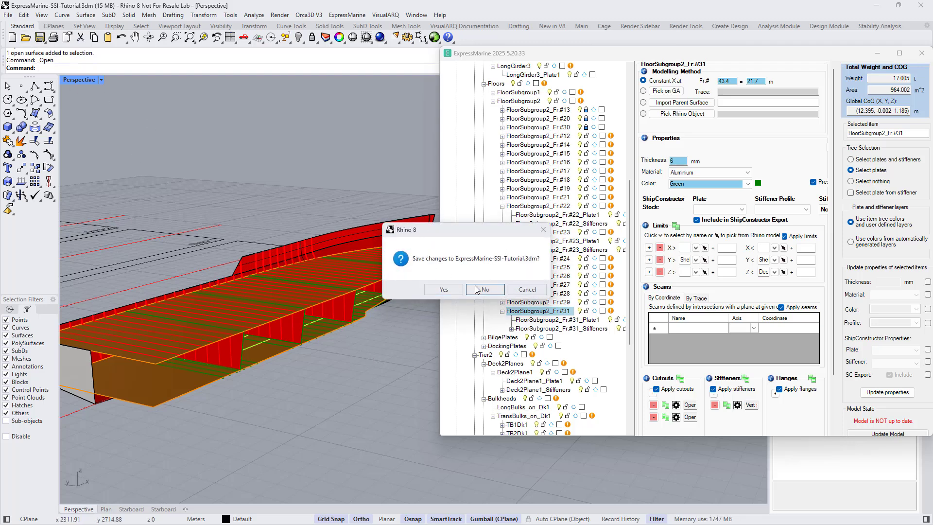
click(476, 289)
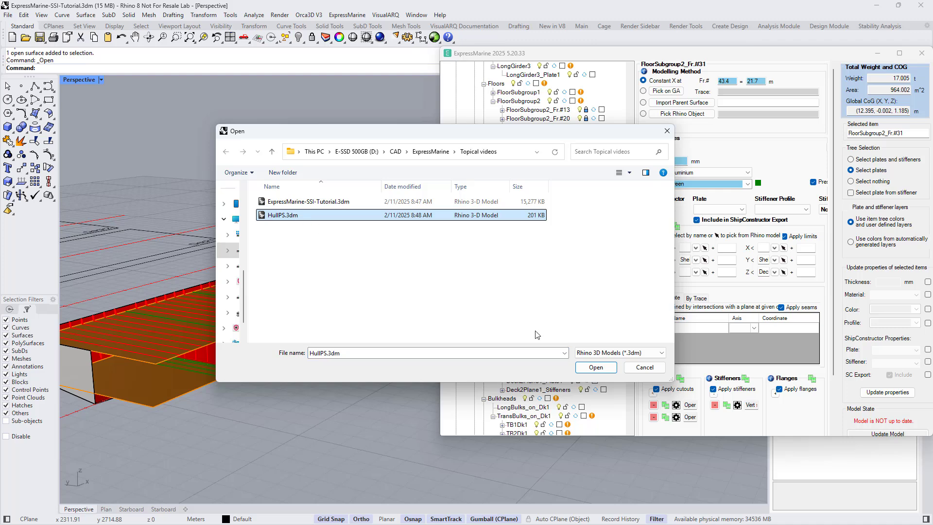
click(590, 368)
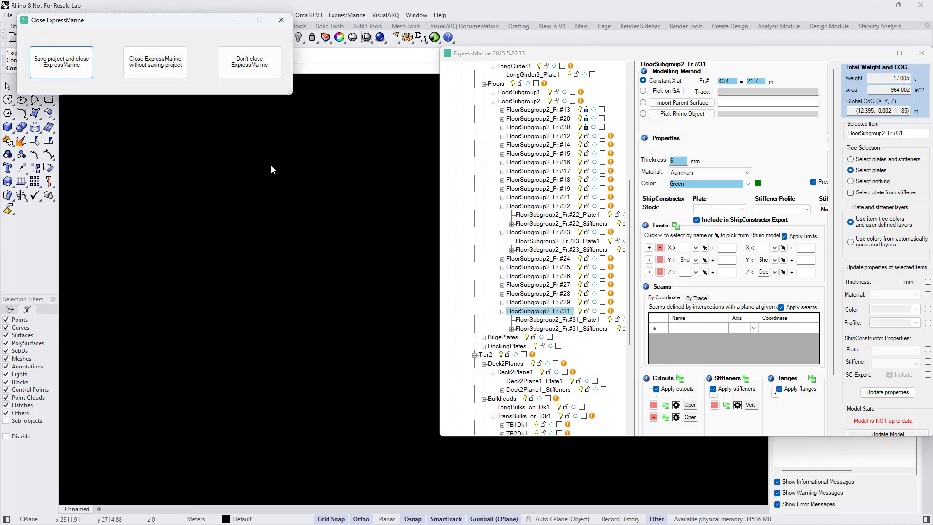
click(163, 68)
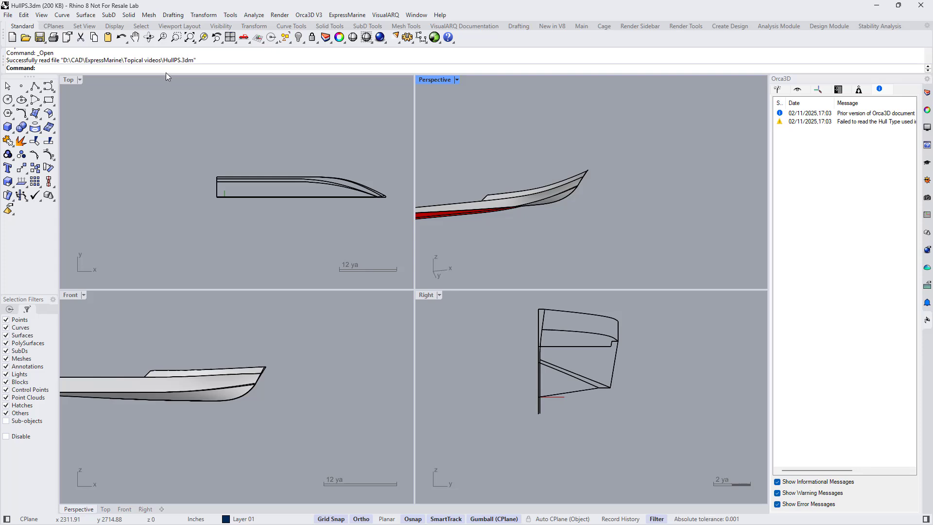
- In the maximized Top view, select the hull and relocate its gumball to the aft corner on the centreline
double_click(71, 82)
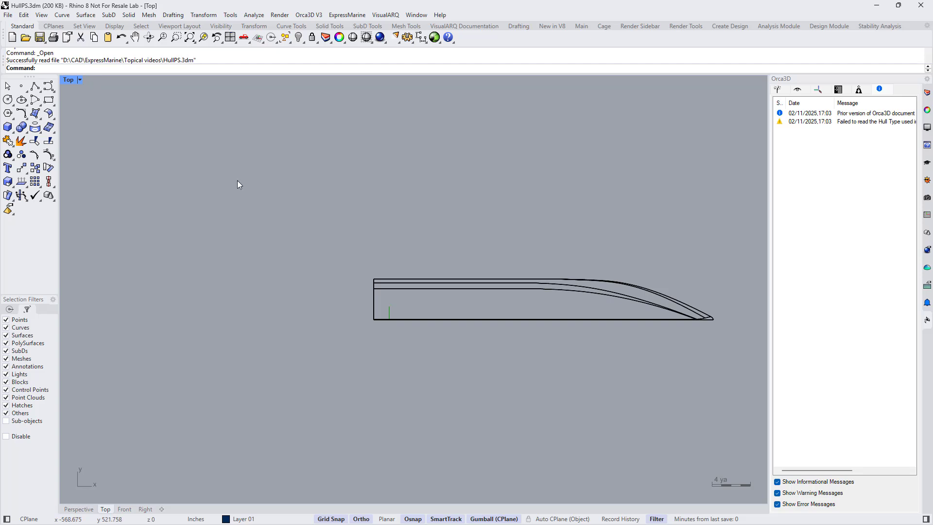
click(531, 286)
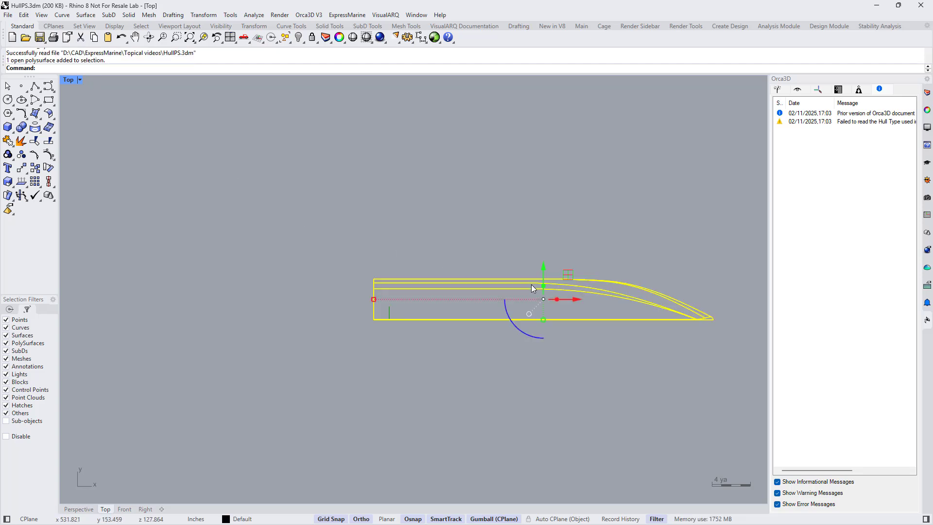
click(543, 299)
click(566, 317)
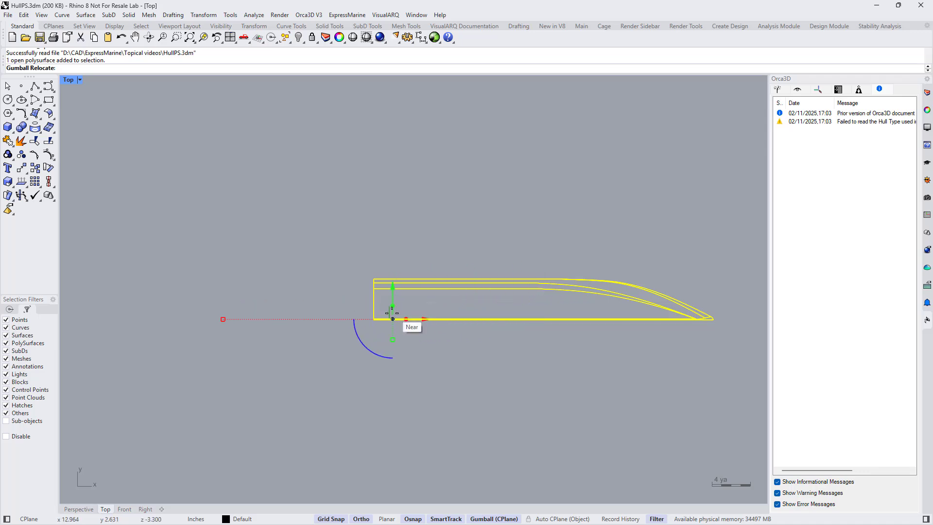
click(374, 319)
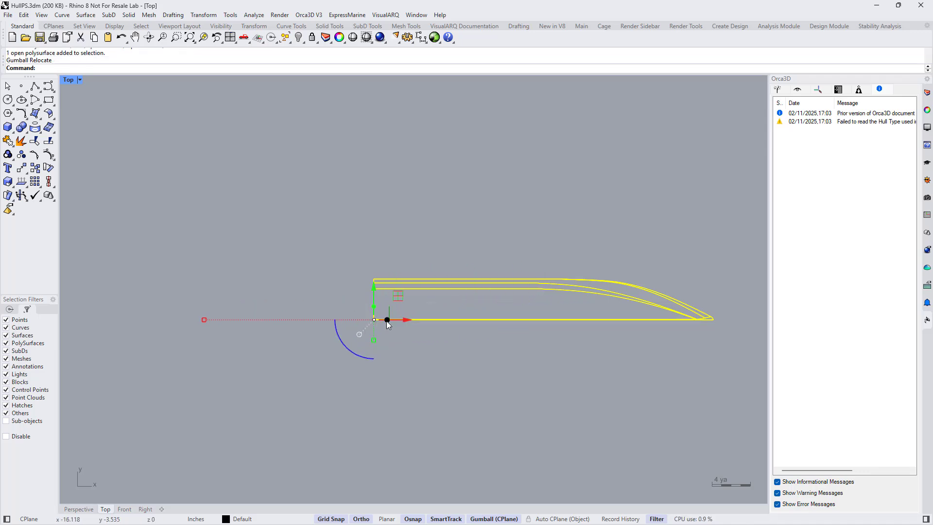
- Widen the hull by scaling it transversely from the centreline, and save the model as a new file named HullPS_new.3dm
click(374, 341)
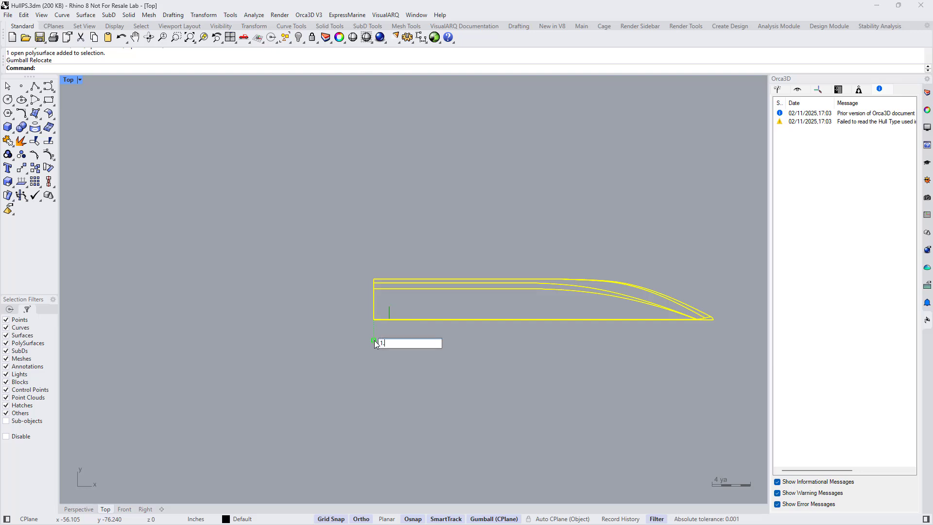
key(Return)
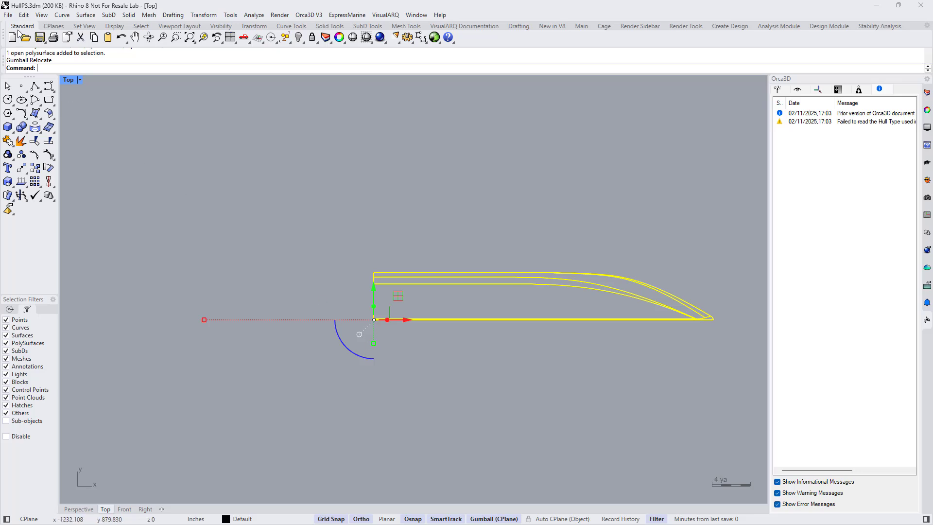
click(8, 15)
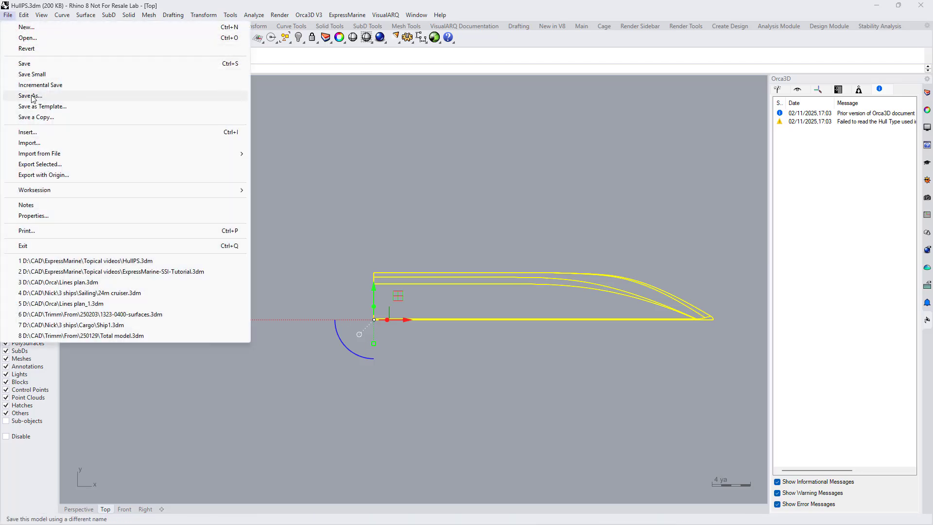
click(32, 96)
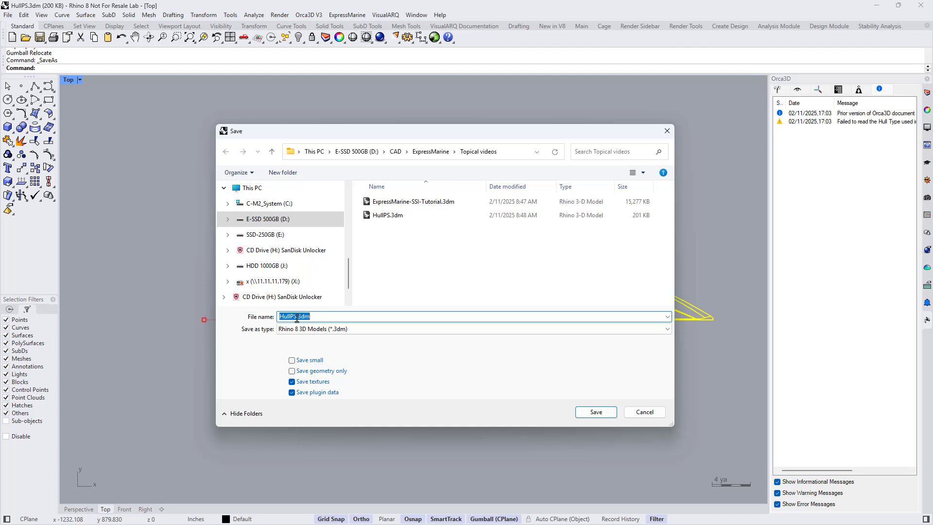
click(296, 317)
text(_)
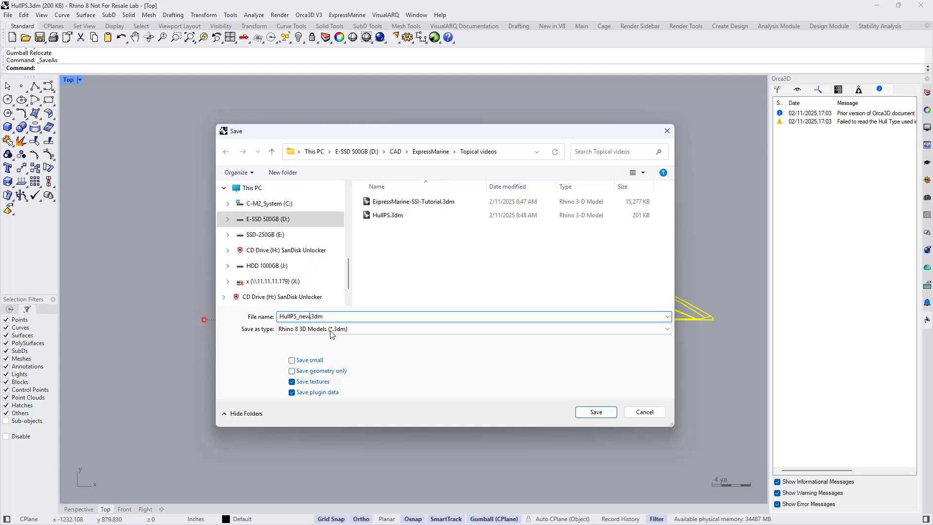
text(new)
click(588, 413)
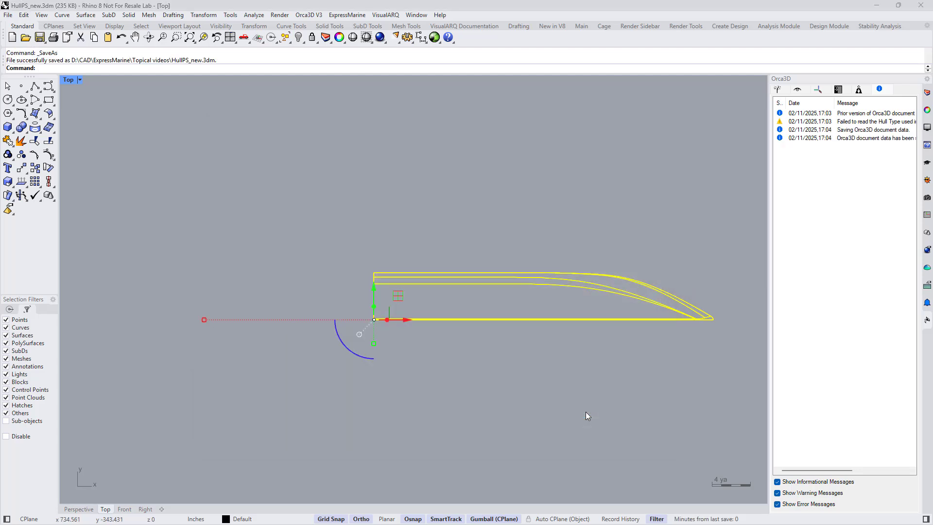
- Open ExpressMarine-SSI-Tutorial.3dm and move the ExpressMarine window aside so the structure model can be reached
click(25, 37)
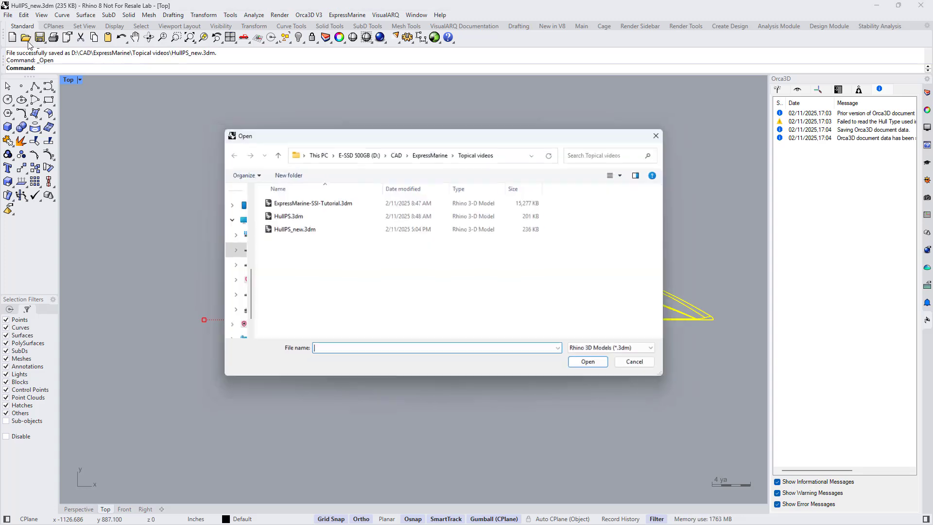
click(287, 202)
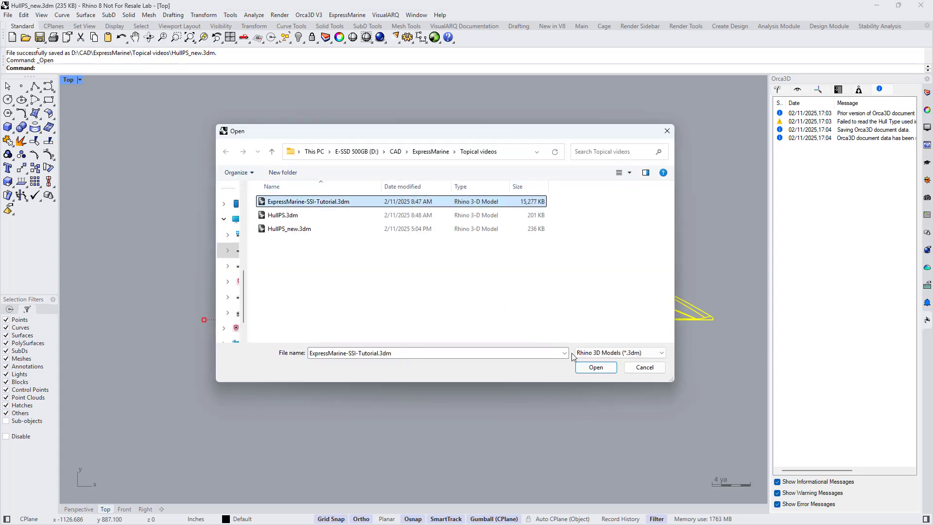
click(587, 368)
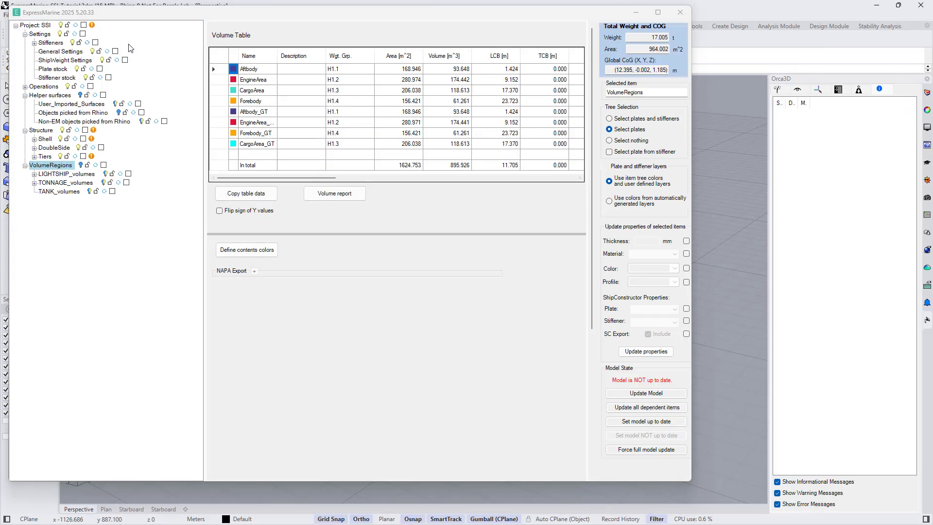
drag(9, 6, 202, 103)
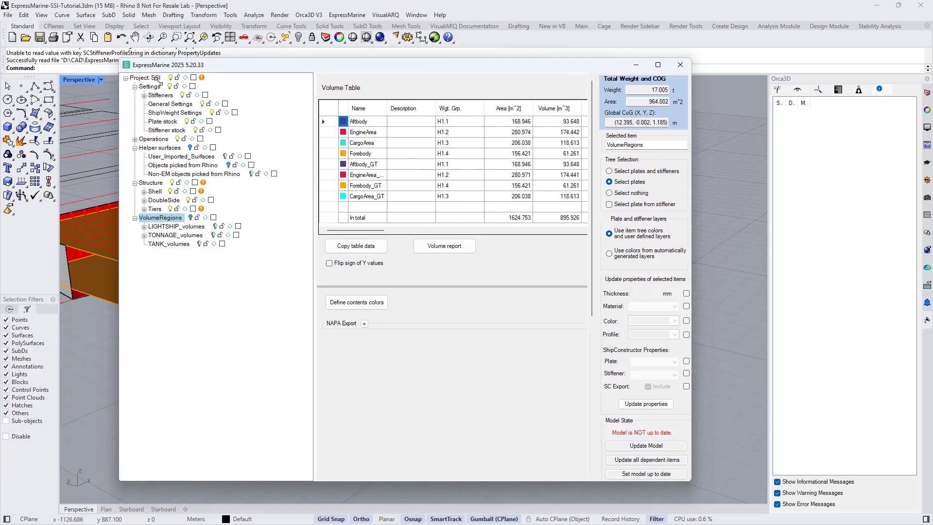
drag(306, 109, 551, 84)
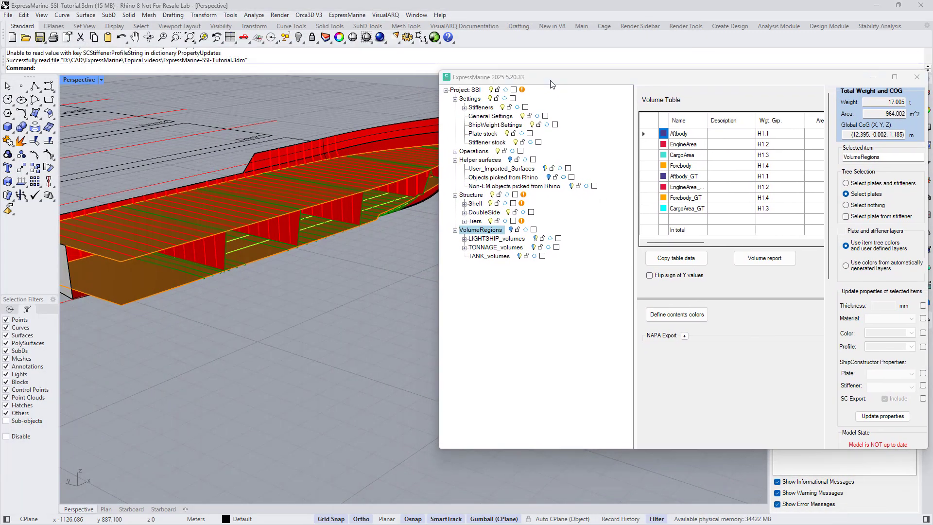
- Select the port shell ShellPS_part1 and import HullPS_new.3dm as its parent hull surface
click(396, 134)
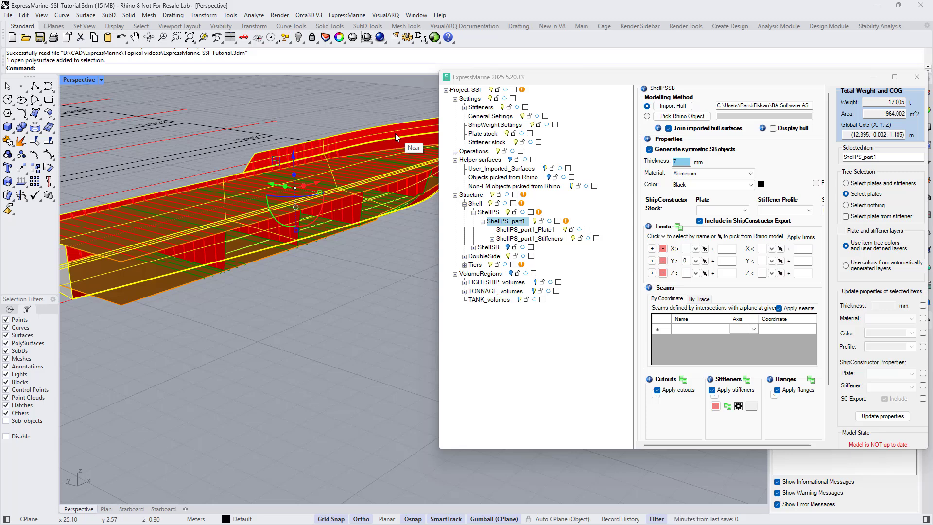
click(682, 108)
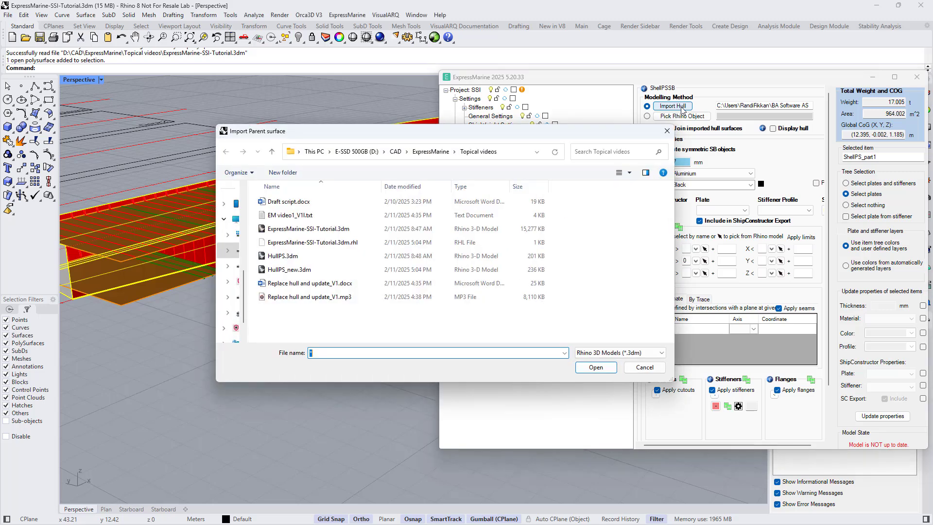
click(305, 272)
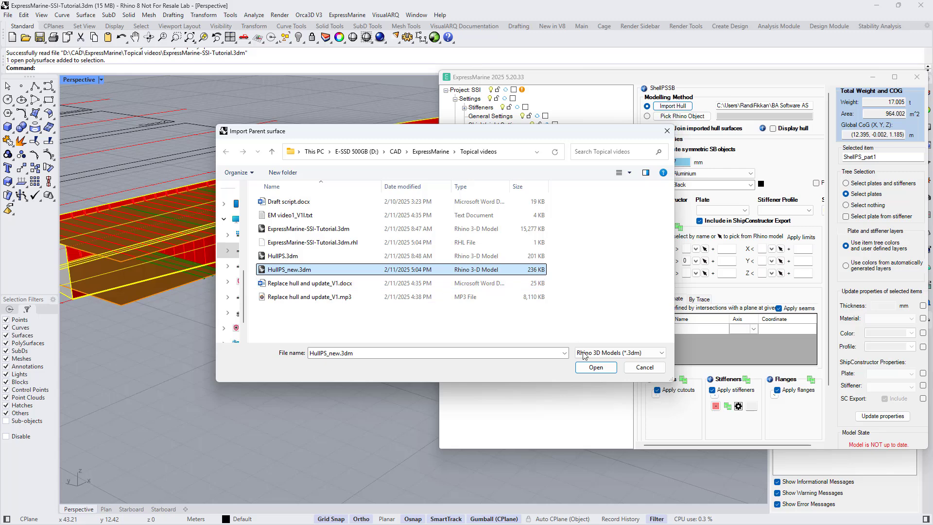
click(595, 367)
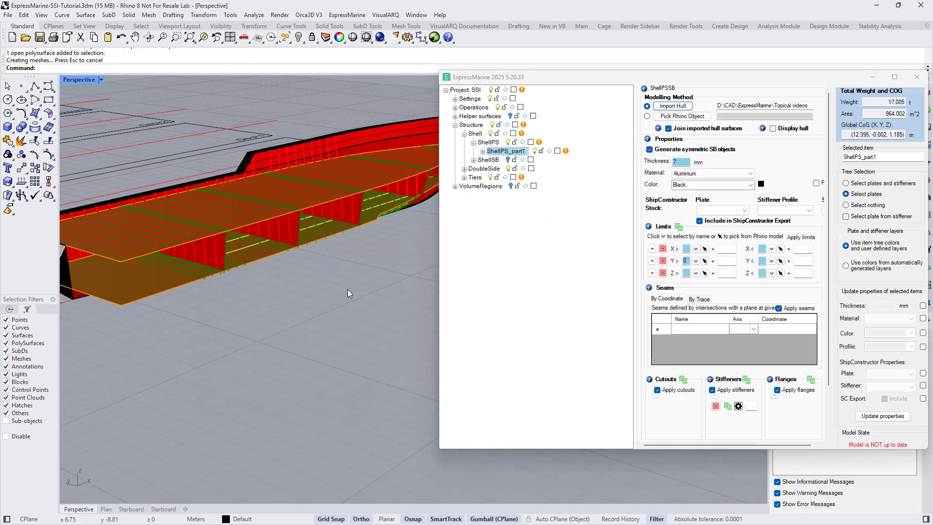
- Regenerate ShellPS_part1 from the imported hull, enlarging the ExpressMarine window as needed, and hide the starboard shell ShellSB
scroll(244, 145, up, 5)
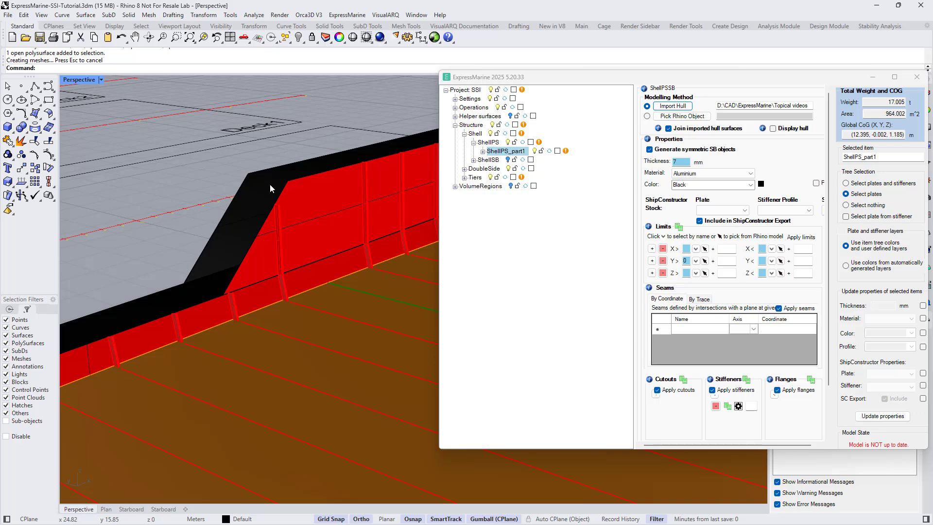
scroll(270, 185, down, 4)
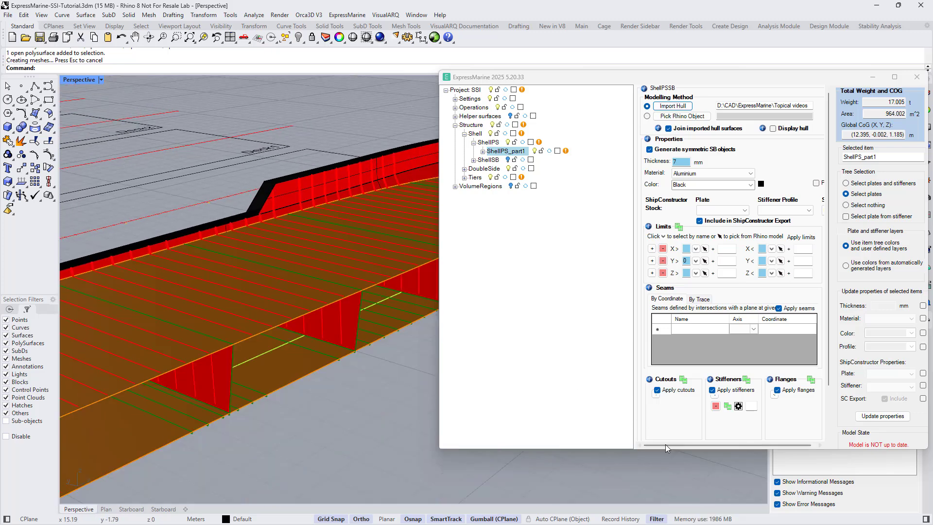
drag(667, 448, 667, 508)
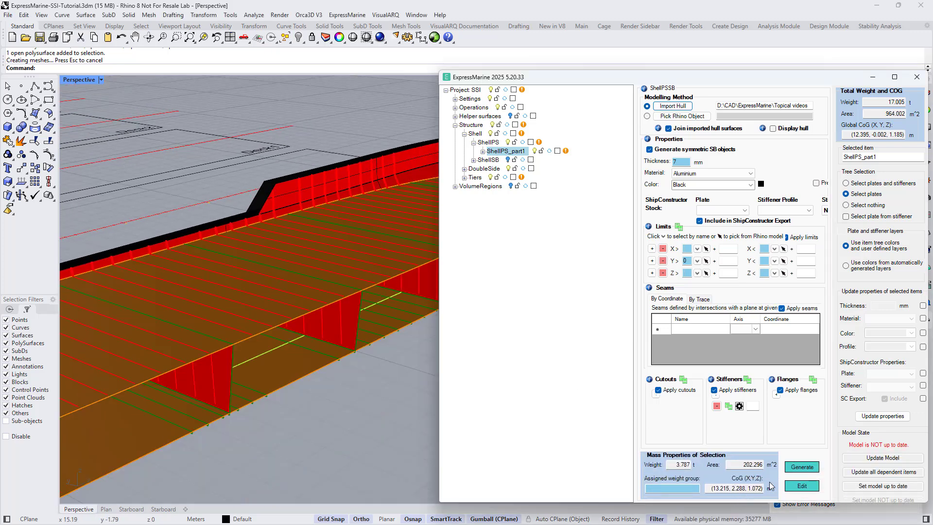
click(798, 467)
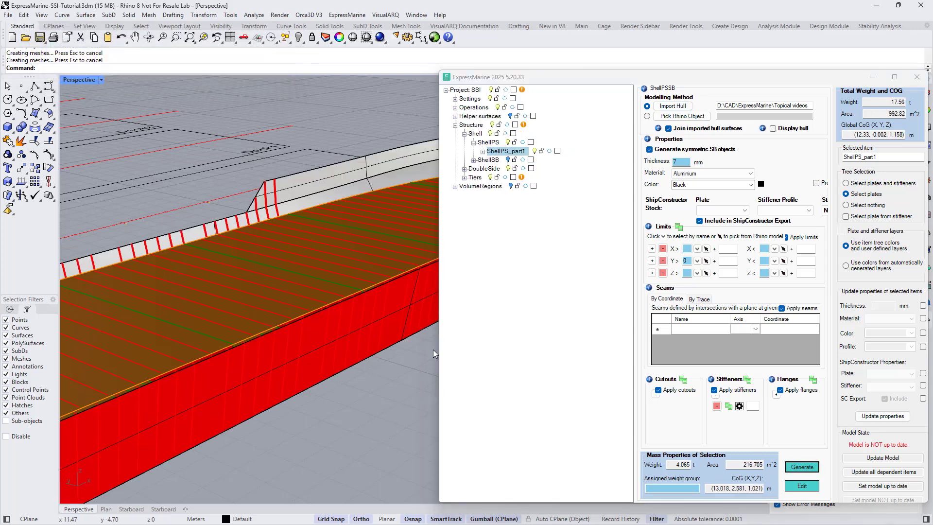
click(388, 337)
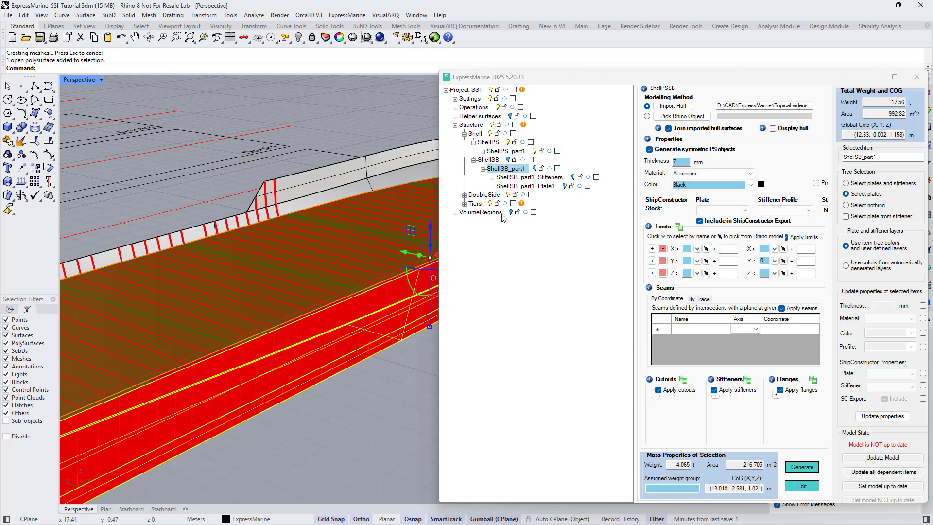
click(508, 160)
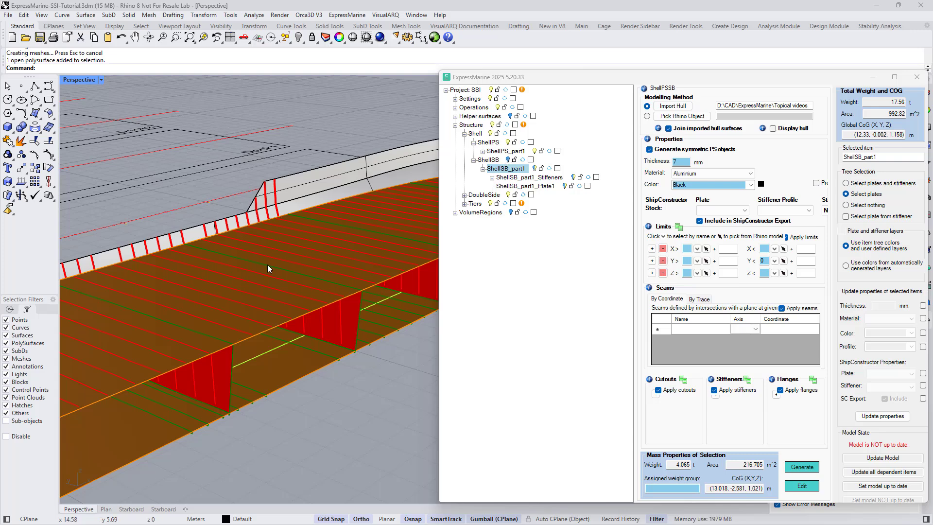
- Select a vertical stiffener on the raised part of the port shell to check its settings, then clear the selection
click(276, 202)
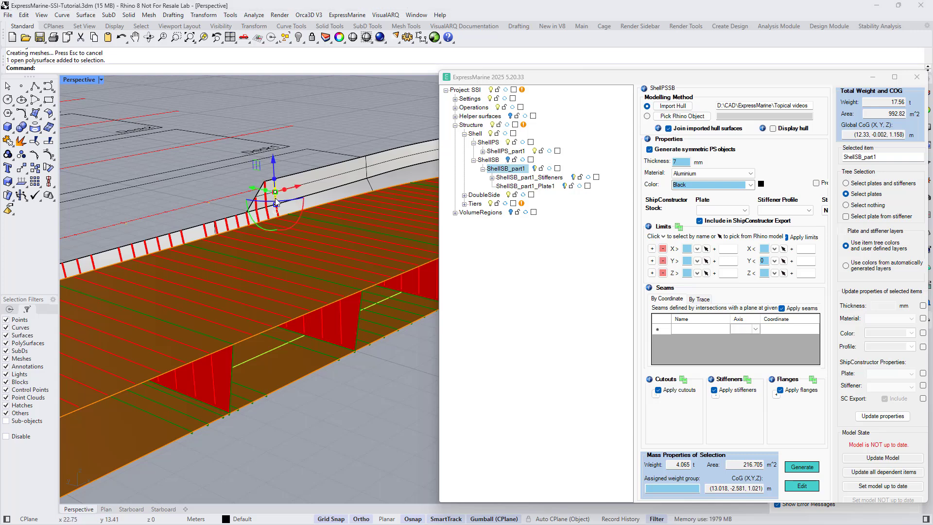
scroll(268, 192, up, 3)
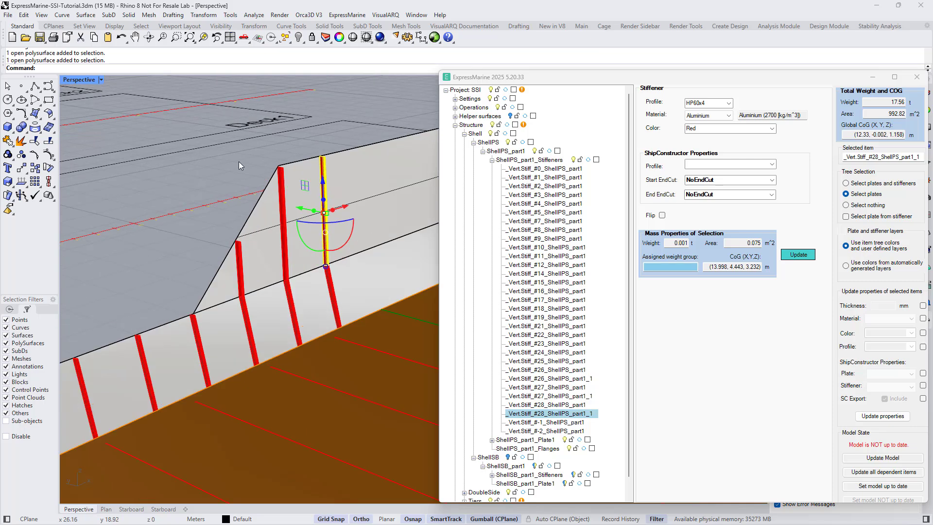
key(Escape)
- Examine from several angles how the decks and the double bottom structure fit against the regenerated port shell
scroll(237, 162, down, 5)
right_drag(243, 212, 338, 286)
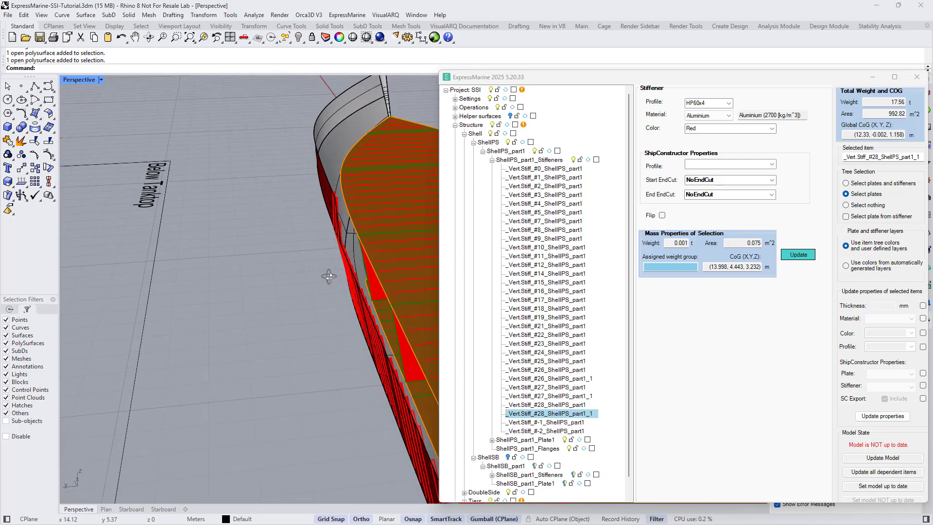
scroll(401, 317, up, 4)
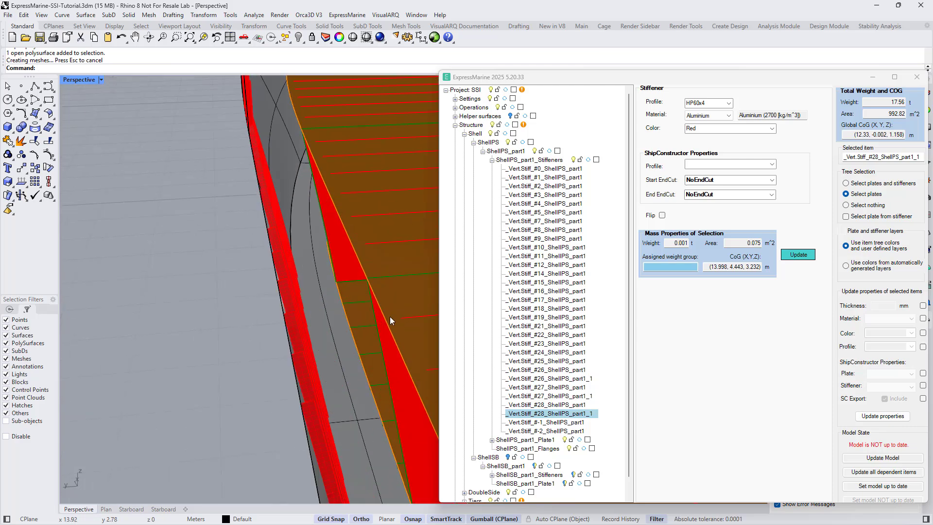
right_drag(390, 317, 269, 289)
scroll(270, 290, down, 5)
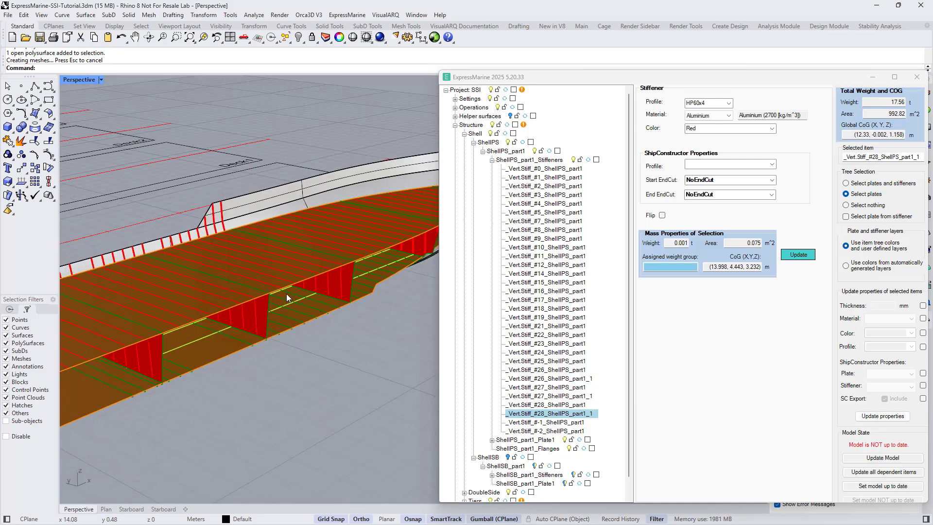
scroll(287, 298, down, 2)
right_drag(352, 317, 241, 316)
right_drag(281, 271, 204, 286)
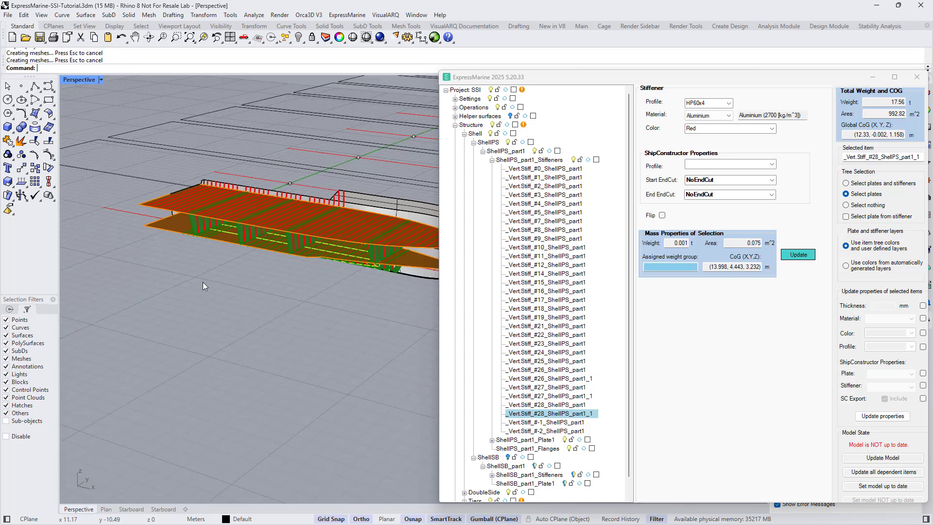
- Select the upper deck Deck2Plane1 and regenerate it with its current settings to fit the new hull
scroll(434, 200, up, 3)
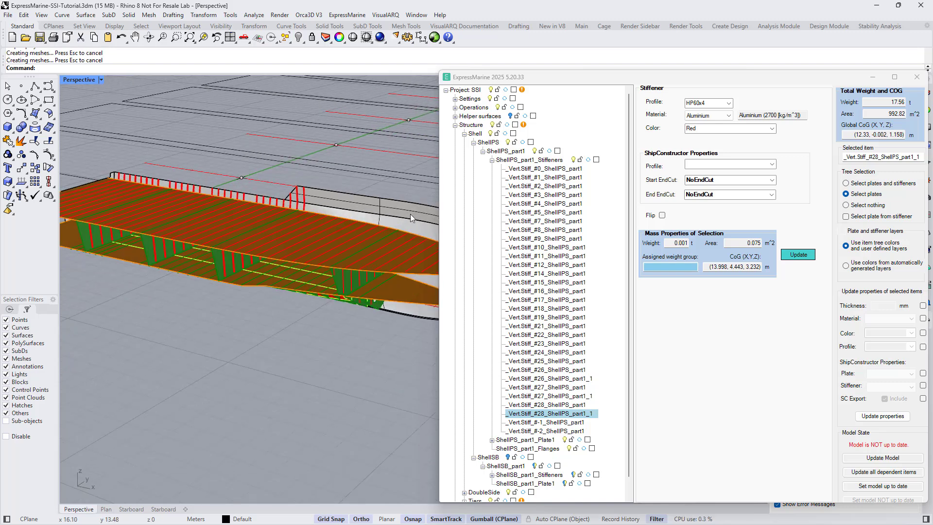
click(354, 258)
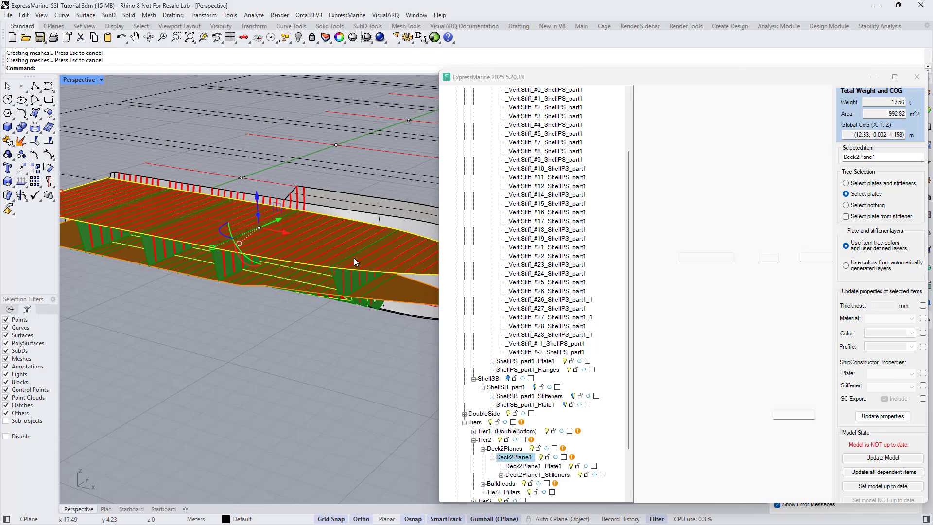
click(788, 479)
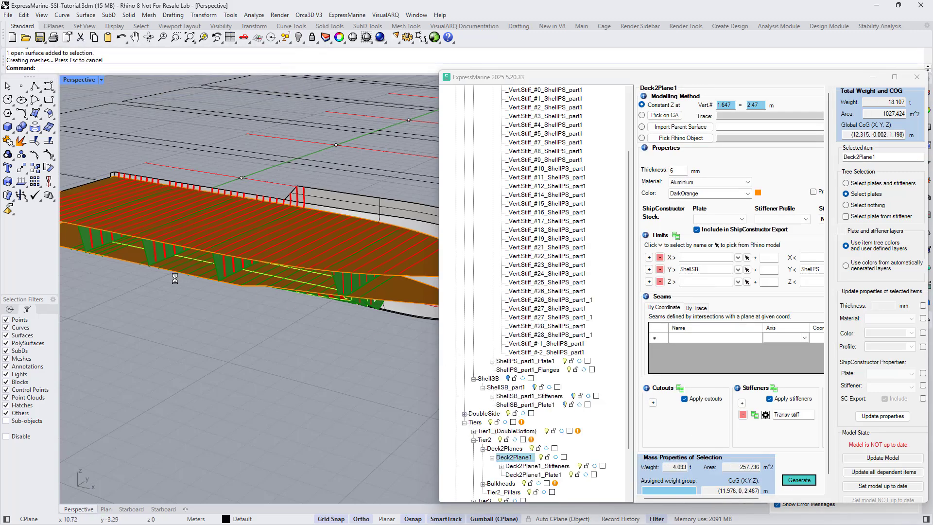
- Run a full model update of all outdated items, and close the update dialog once it has finished
right_drag(394, 332, 353, 325)
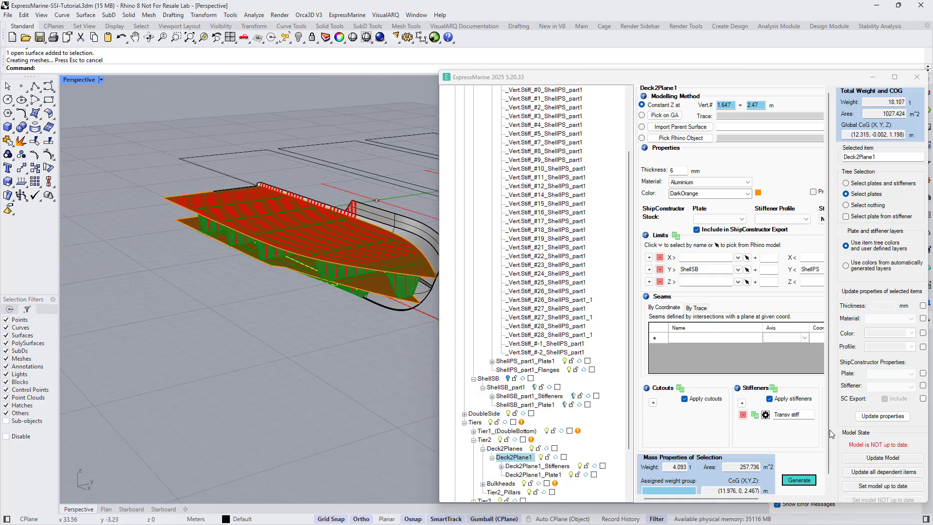
click(871, 459)
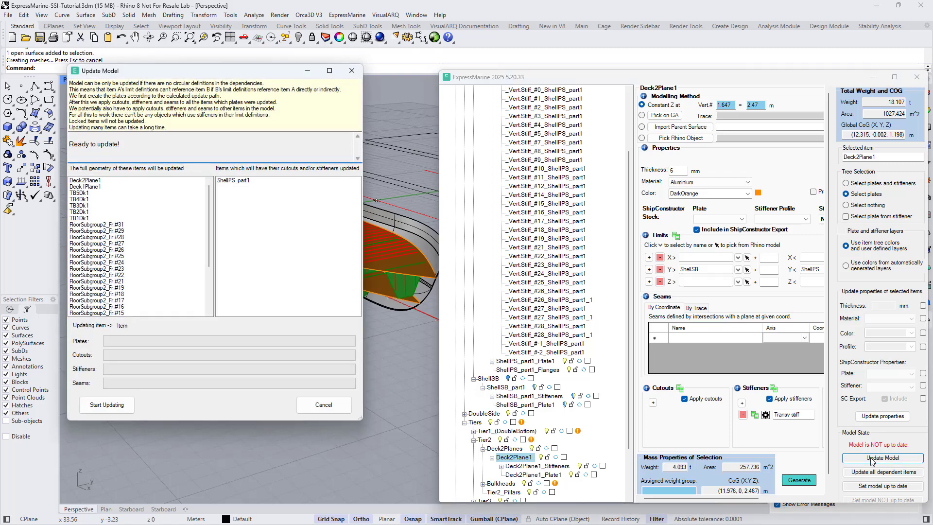
click(109, 404)
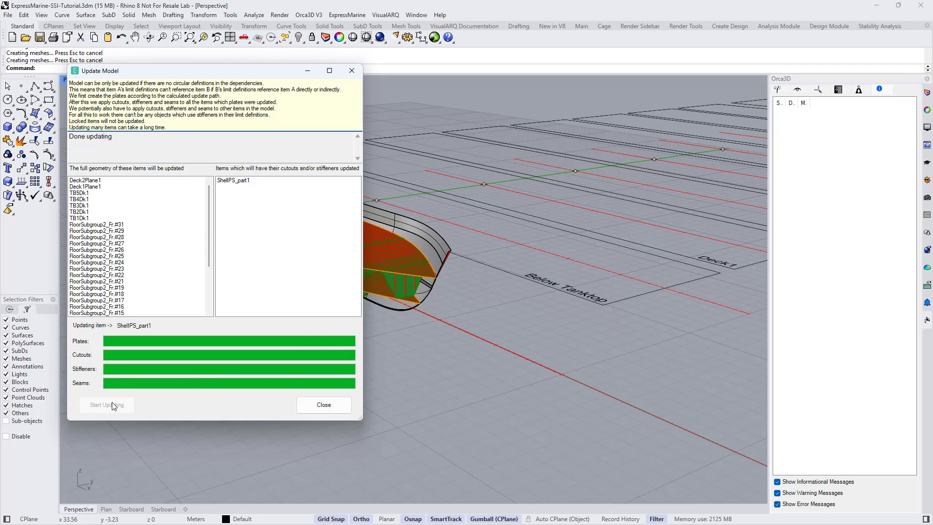
click(317, 411)
- Inspect the forward part of the updated model to check how decks and bulkheads meet the new hull
scroll(227, 294, down, 3)
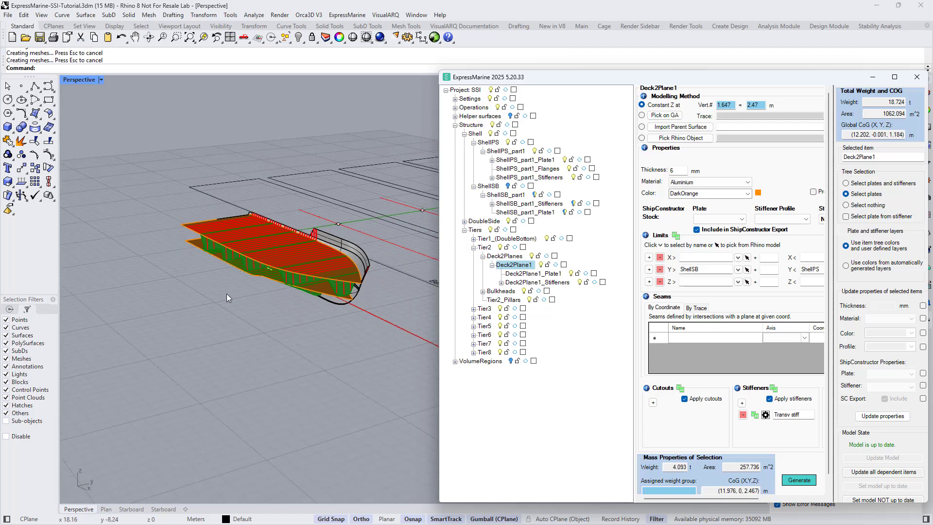
scroll(350, 290, up, 5)
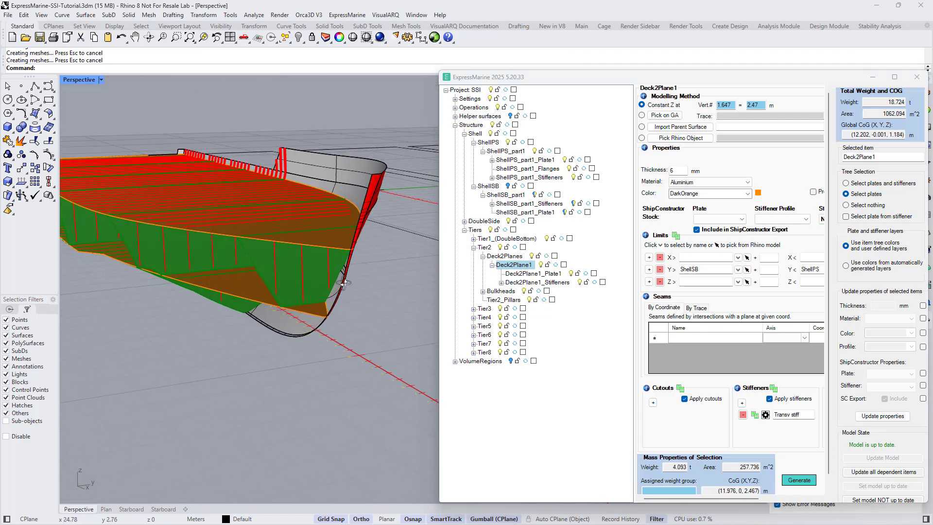
right_drag(344, 283, 406, 270)
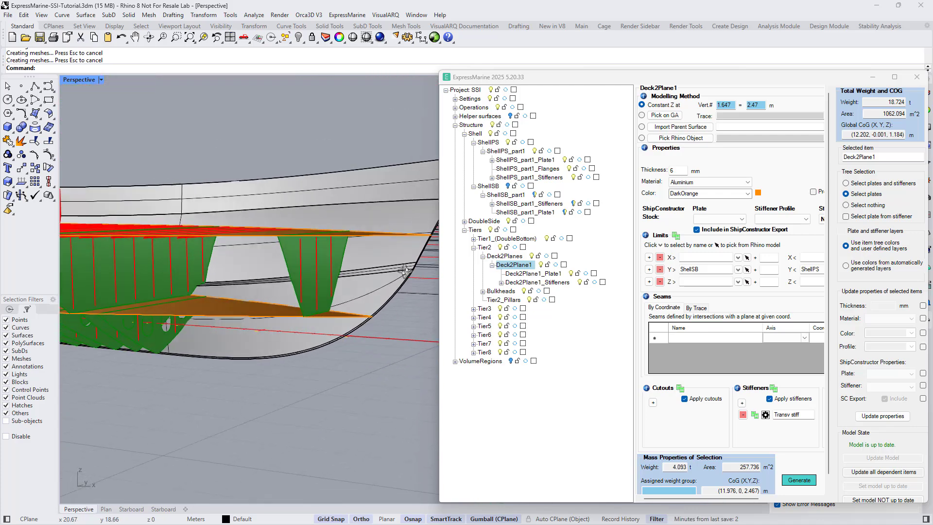